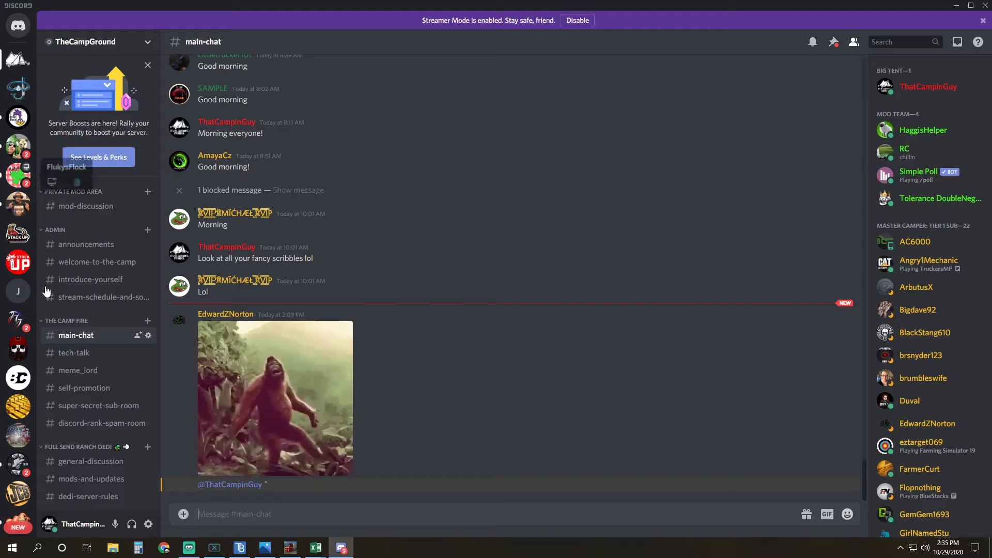
Step: Open the pinned messages of the ats-and-ets channel and download Virtual_Speditor2_13.rar from the linked ADrive page
scroll(97, 365, down, 5)
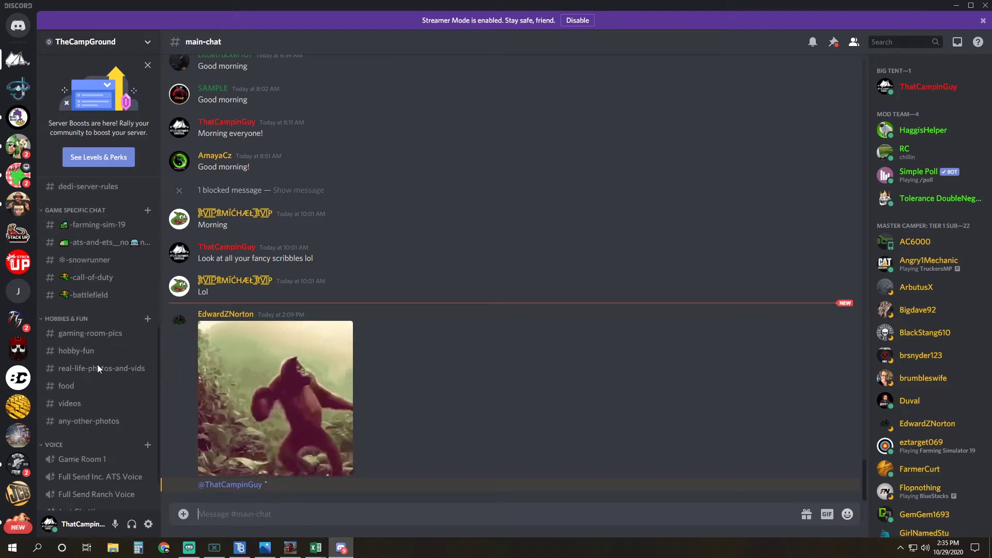
click(107, 247)
click(831, 45)
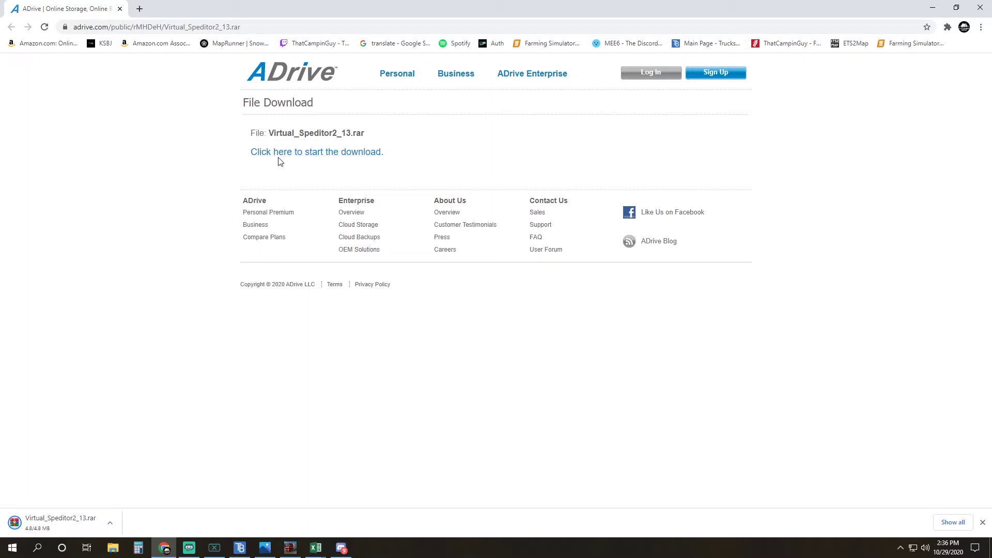
click(295, 152)
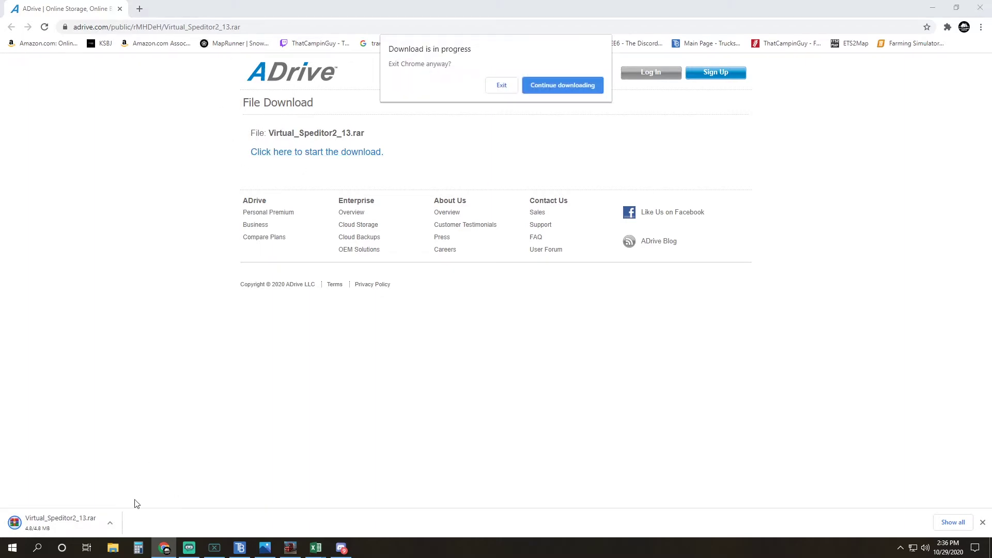
Step: Locate the Virtual_Speditor2_13 archive in the Downloads folder and check the pinned WinRAR link in Discord
click(113, 548)
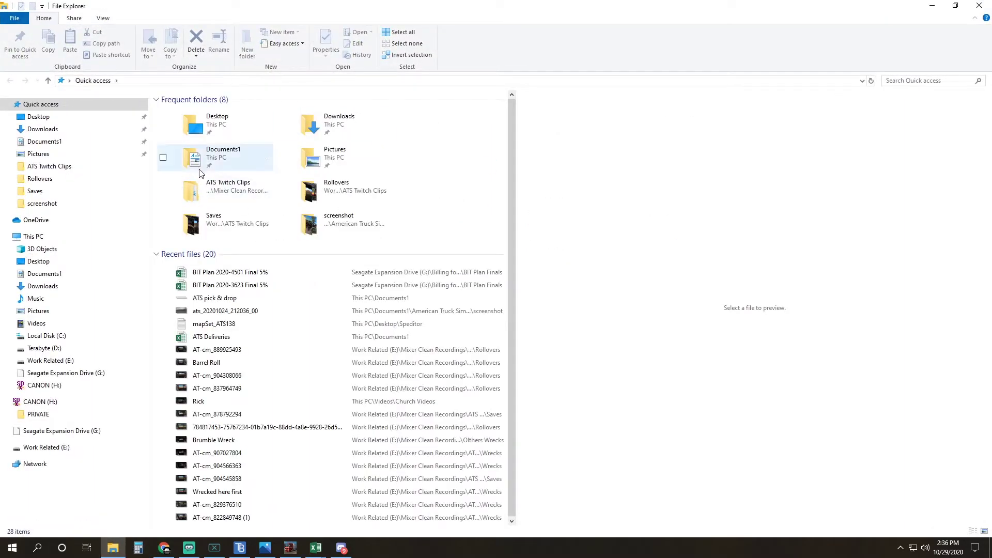
click(200, 166)
right_click(200, 166)
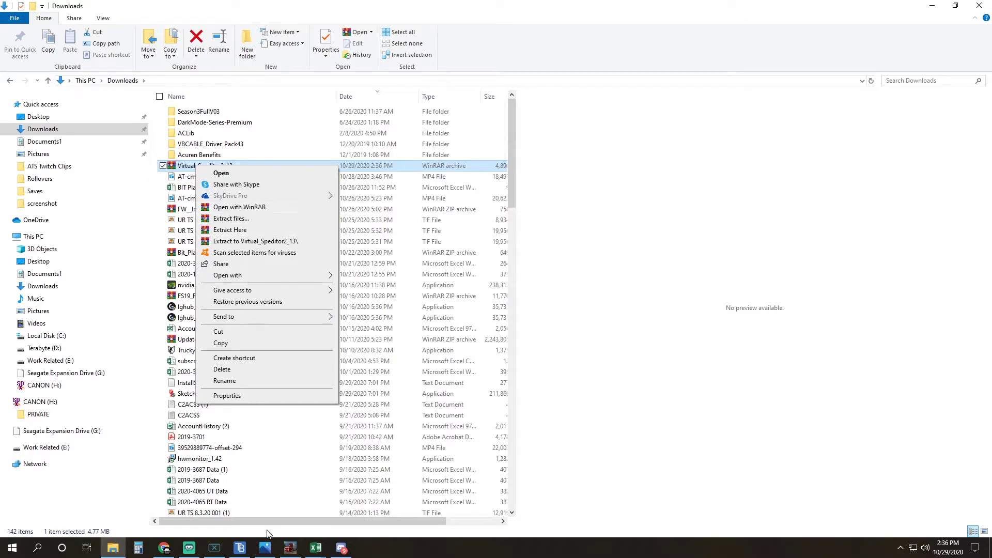
click(341, 549)
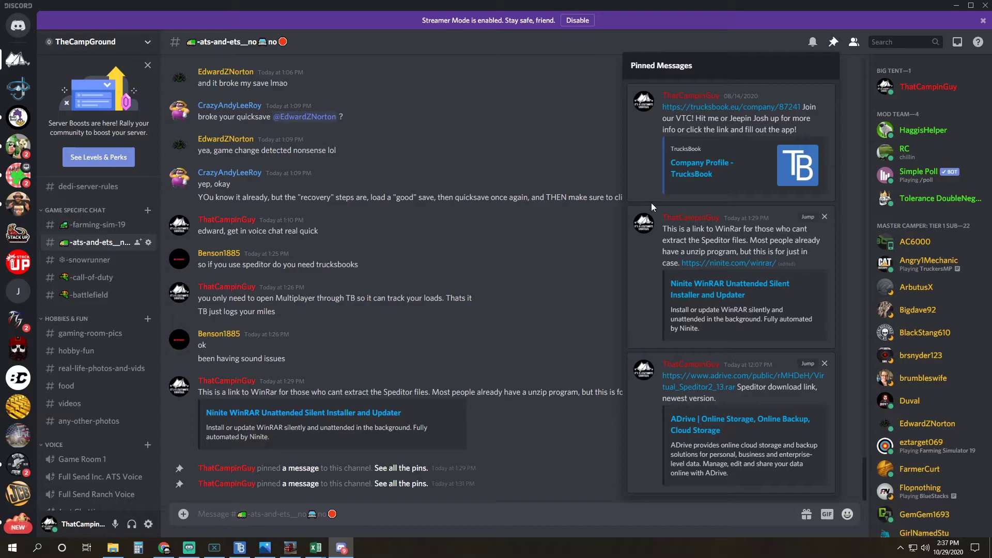
Step: Extract the Virtual_Speditor2_13 archive from Downloads into a new Desktop folder named Virtual_Speditor2_13
click(113, 548)
right_click(188, 165)
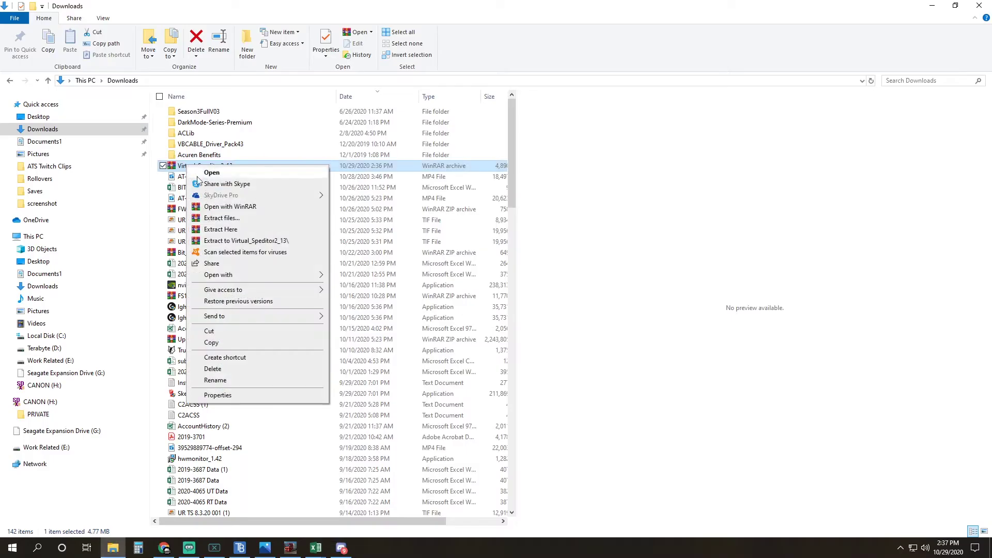
click(222, 218)
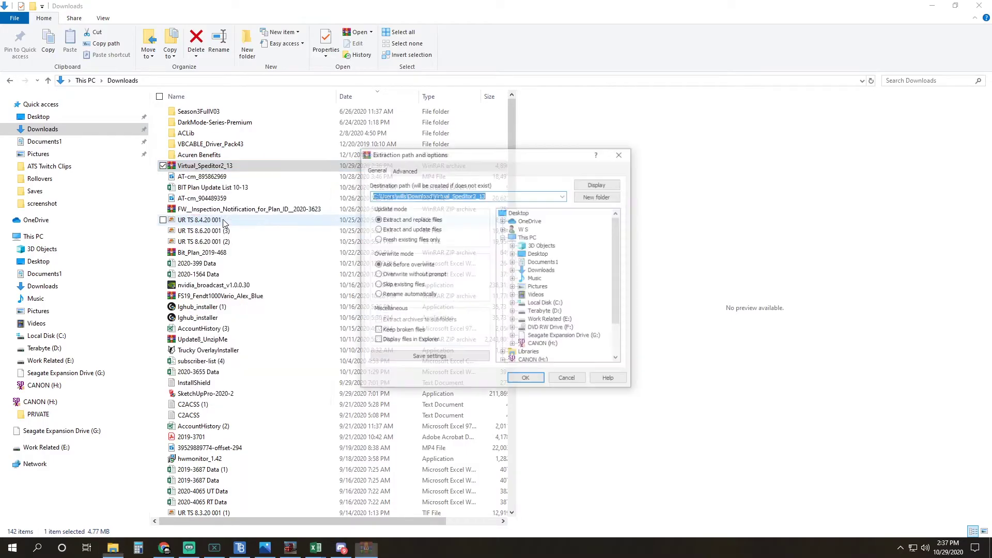
click(539, 254)
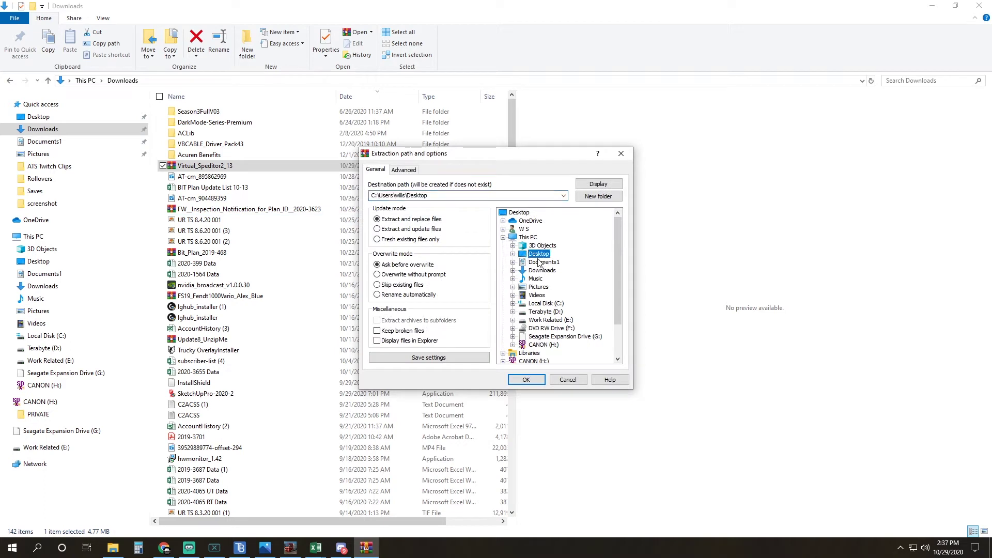
click(596, 197)
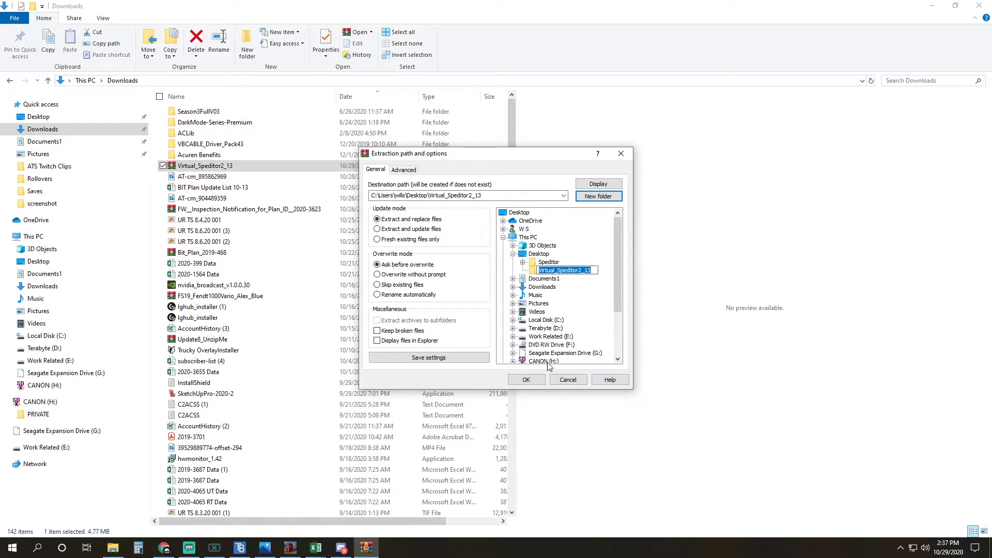
click(526, 381)
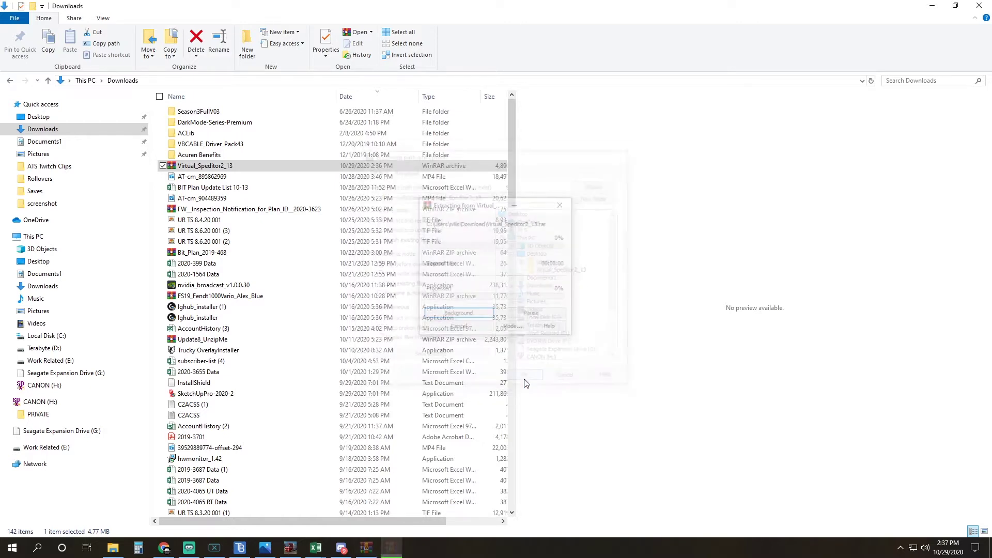
Step: Create a desktop shortcut to the Virtual_speditor application in the extracted folder and place it beside the TrucksBook Client icon
click(932, 6)
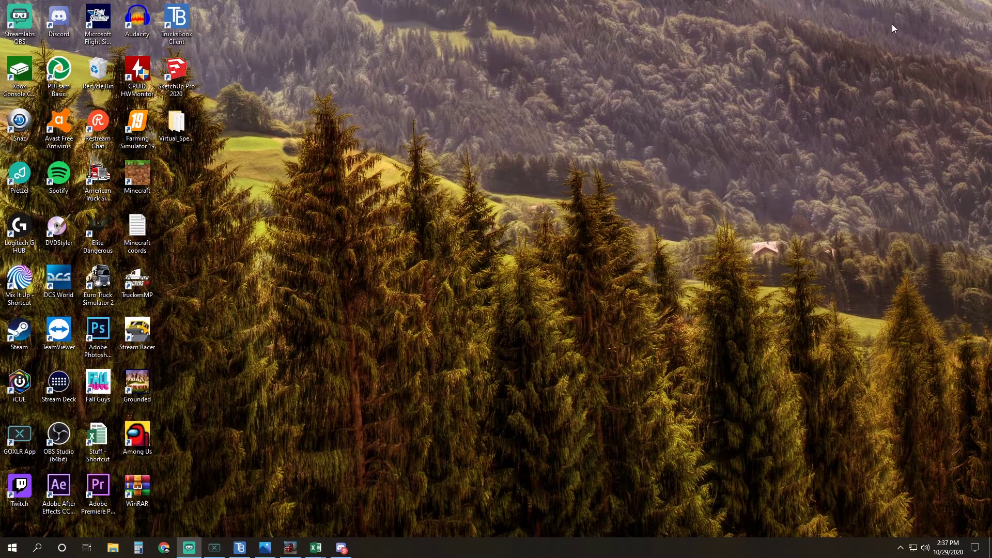
double_click(177, 125)
scroll(258, 324, down, 5)
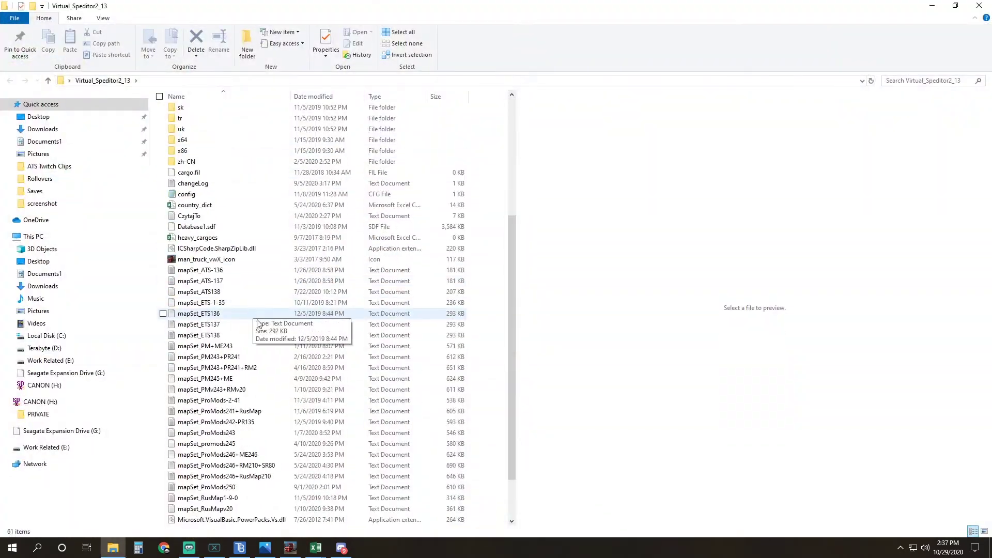
scroll(196, 496, down, 2)
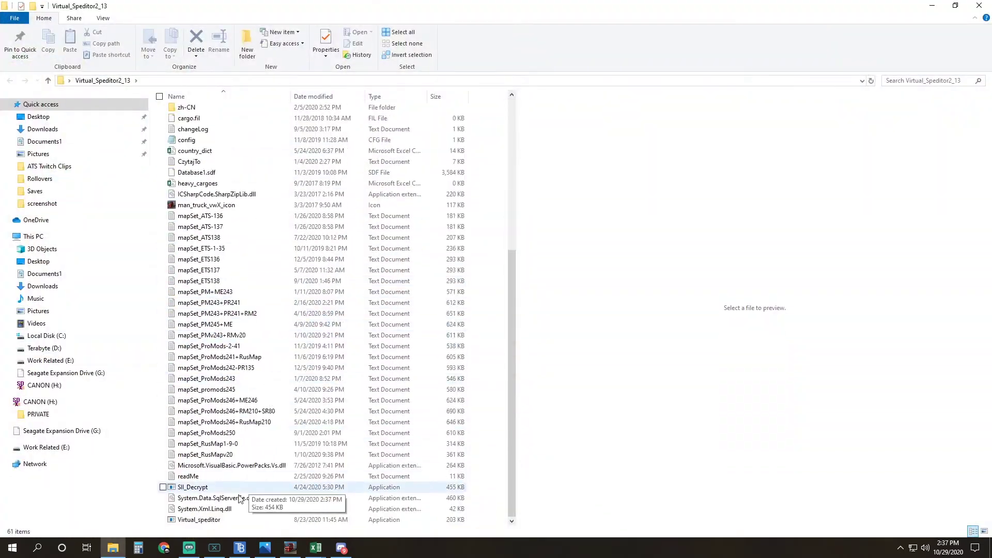
right_click(192, 524)
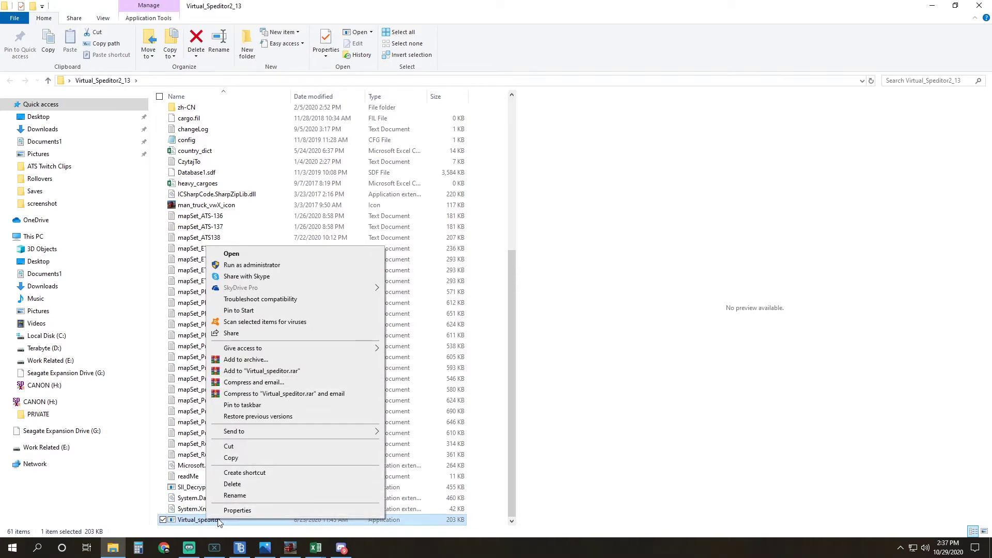
mouse_move(244, 432)
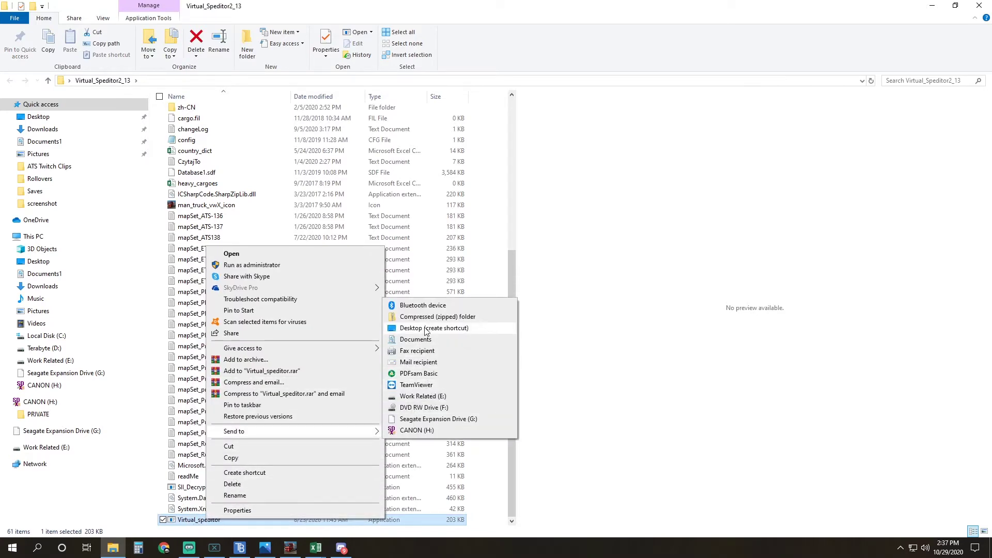
click(427, 329)
click(932, 6)
drag(176, 178, 221, 16)
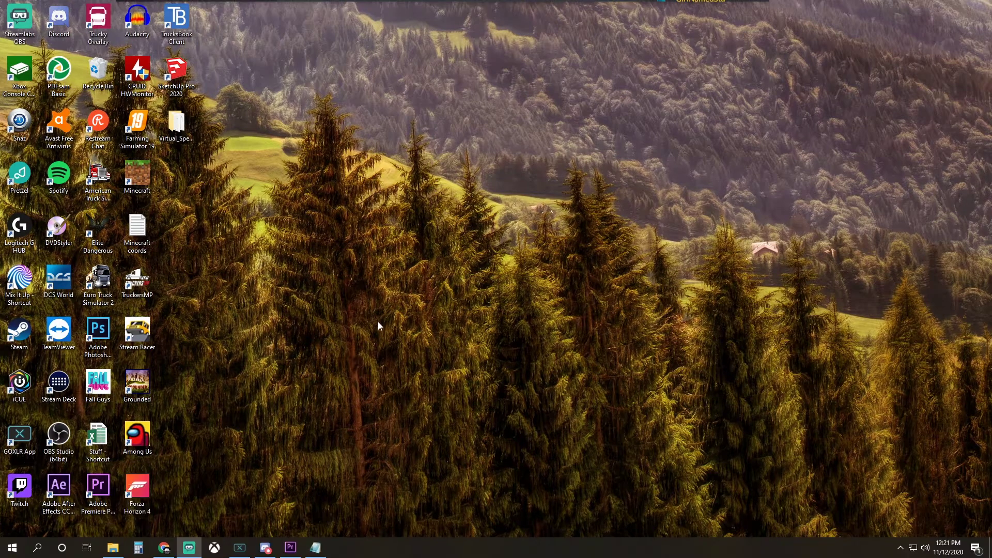
Step: Launch American Truck Simulator and edit the selected profile so that Use Steam Cloud is off, accepting the local profile migration
double_click(107, 184)
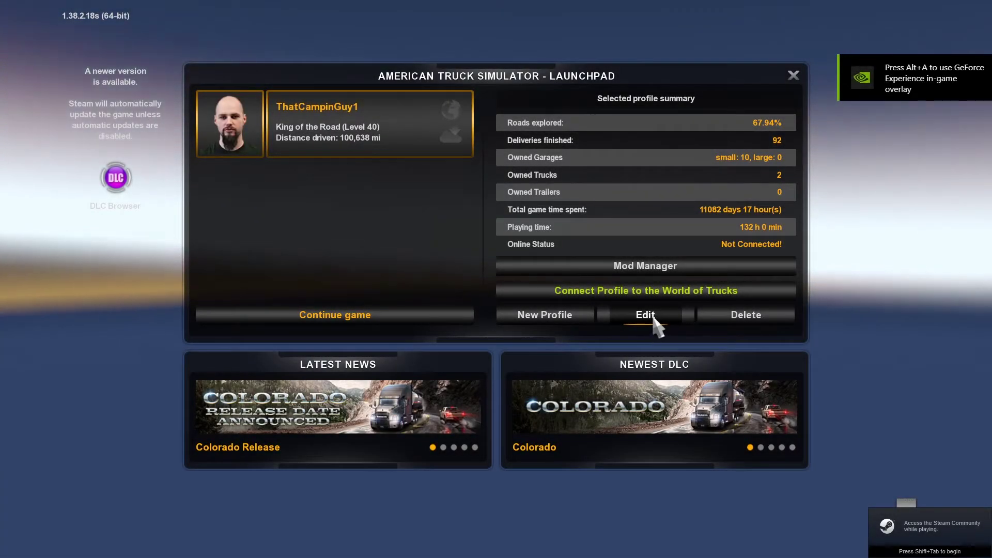
click(653, 317)
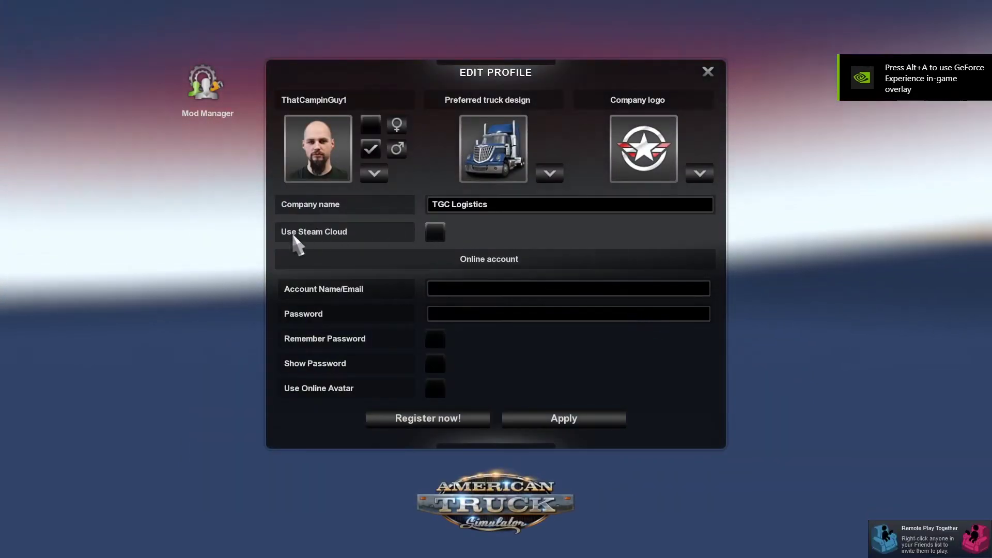
click(434, 231)
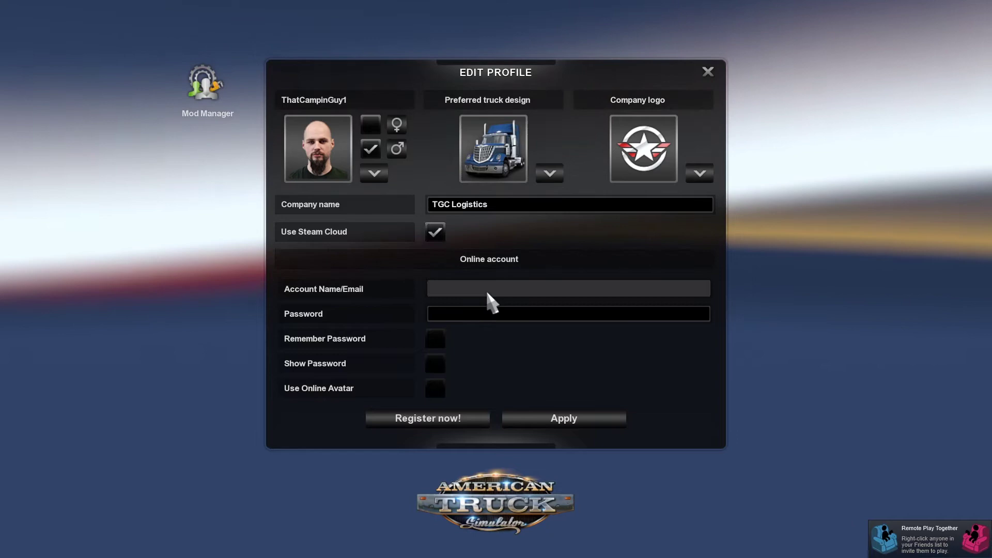
click(435, 232)
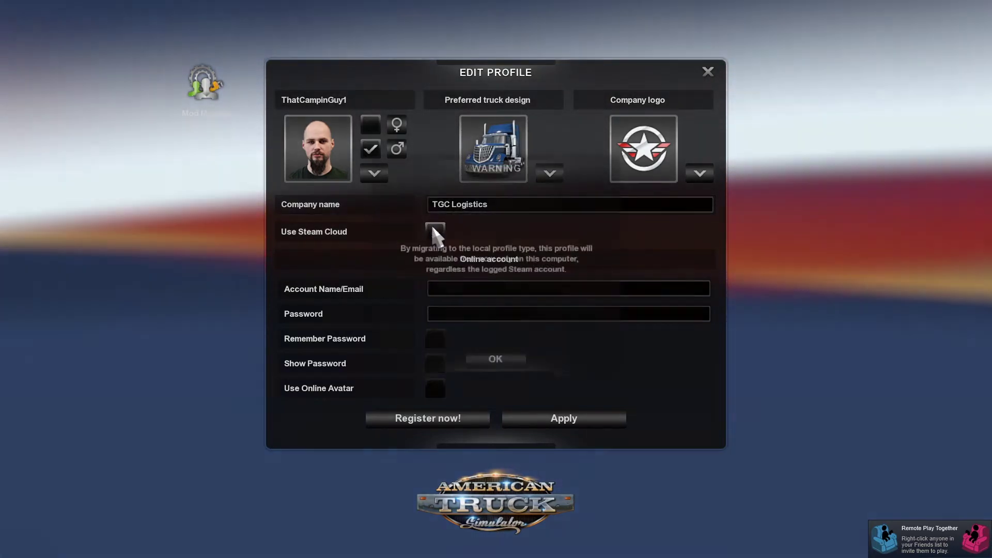
click(500, 360)
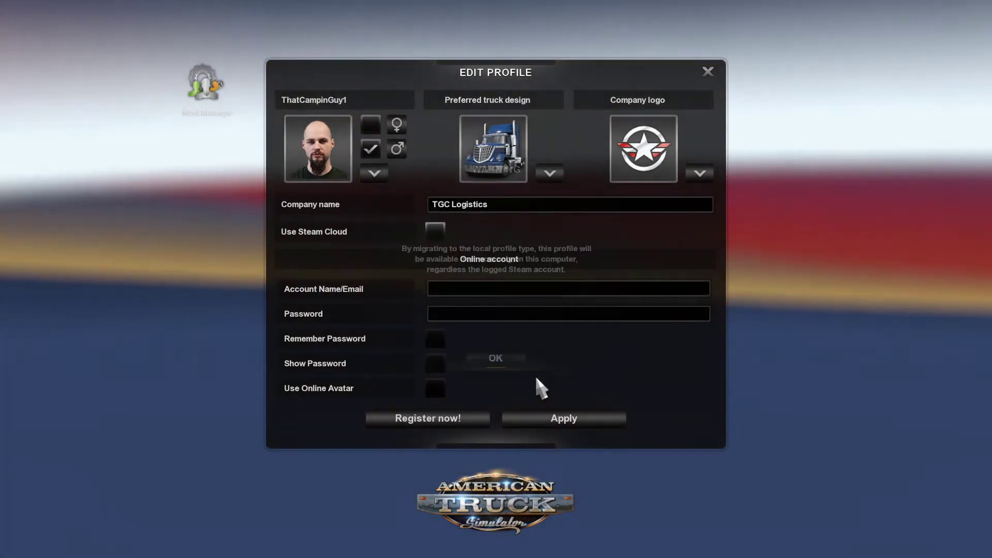
click(569, 418)
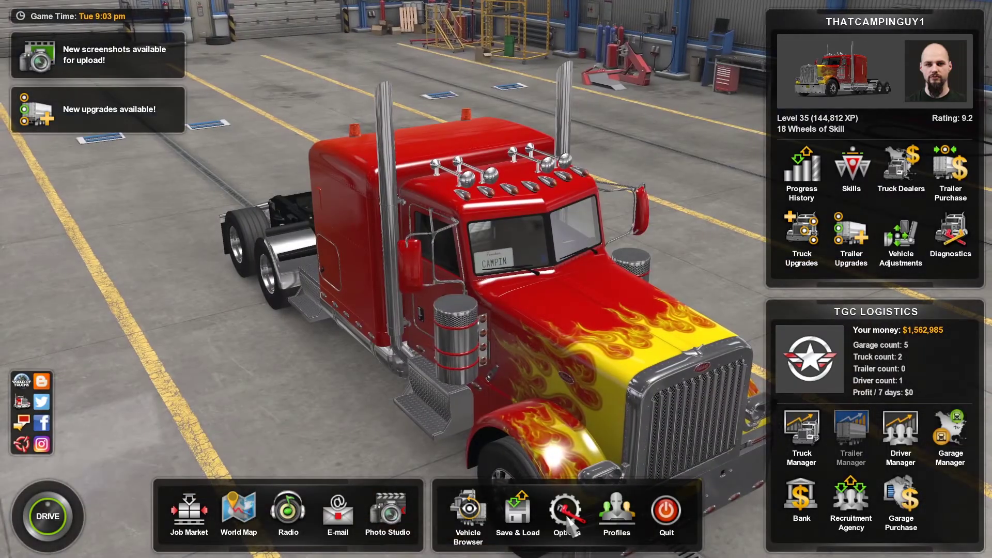
Step: Check the secondary key assignments for Quick Save and Quick Load in the Keys & Buttons options
click(567, 537)
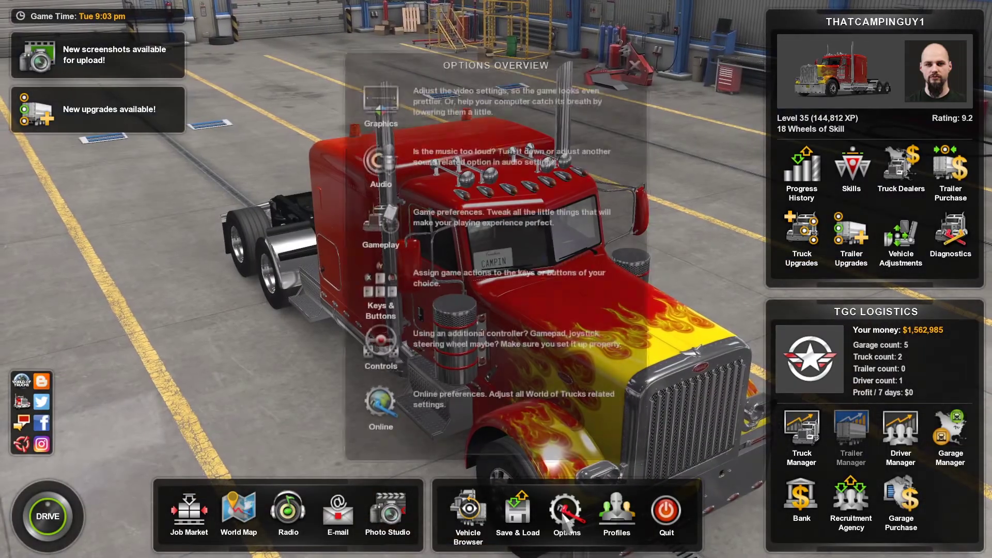
click(379, 289)
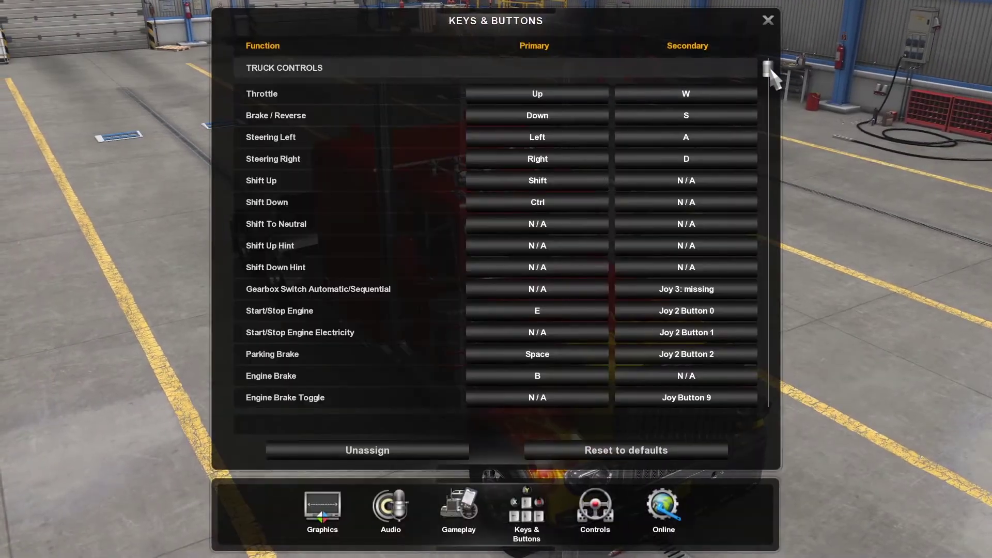
drag(770, 71, 779, 421)
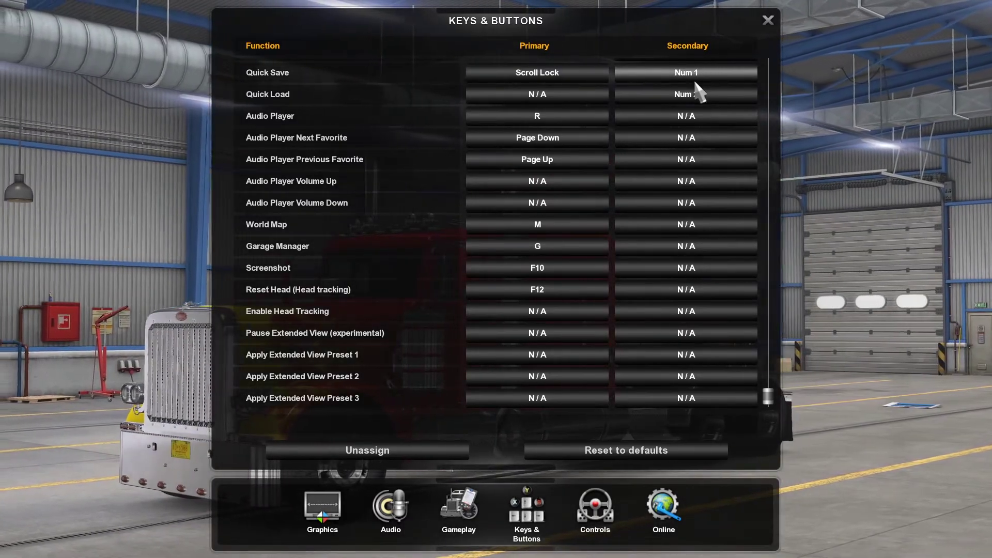
click(692, 75)
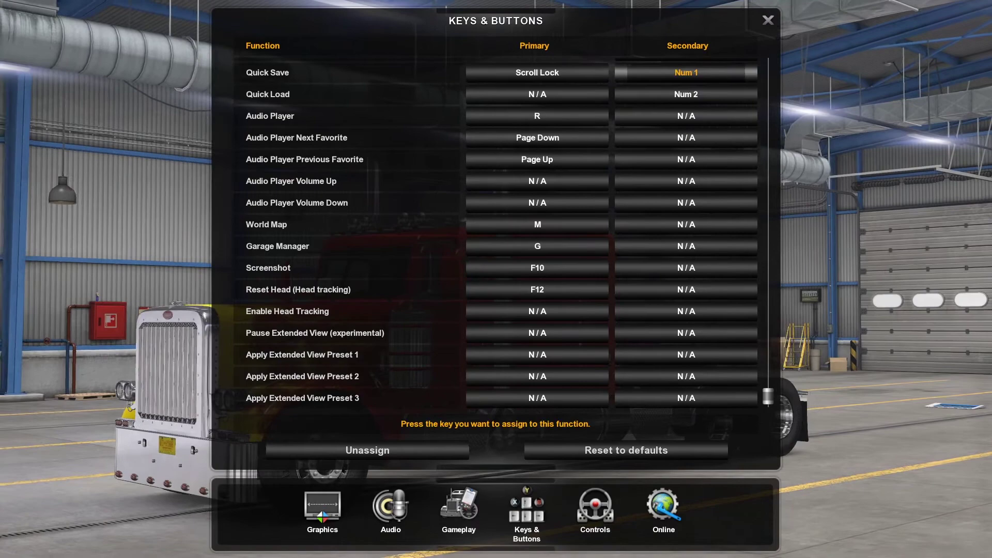
key(Escape)
click(692, 94)
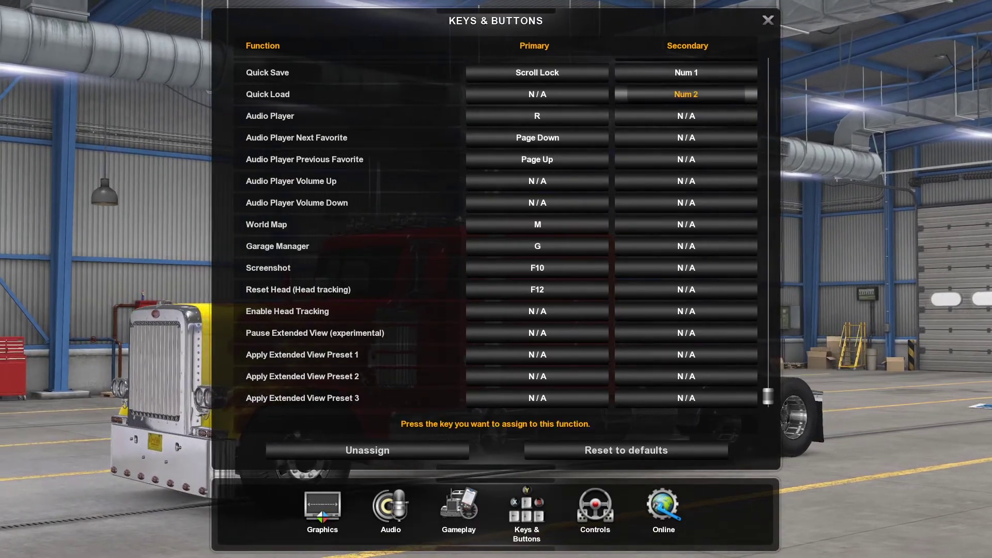
key(Escape)
key(Escape)
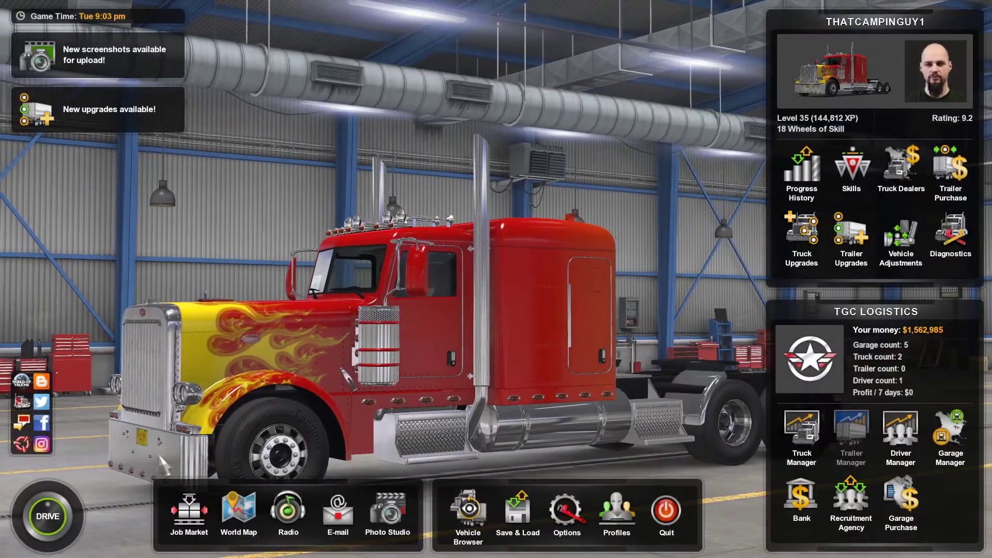
Step: Start driving, release the parking brake, and steer the truck through the yard past the building before braking
click(62, 515)
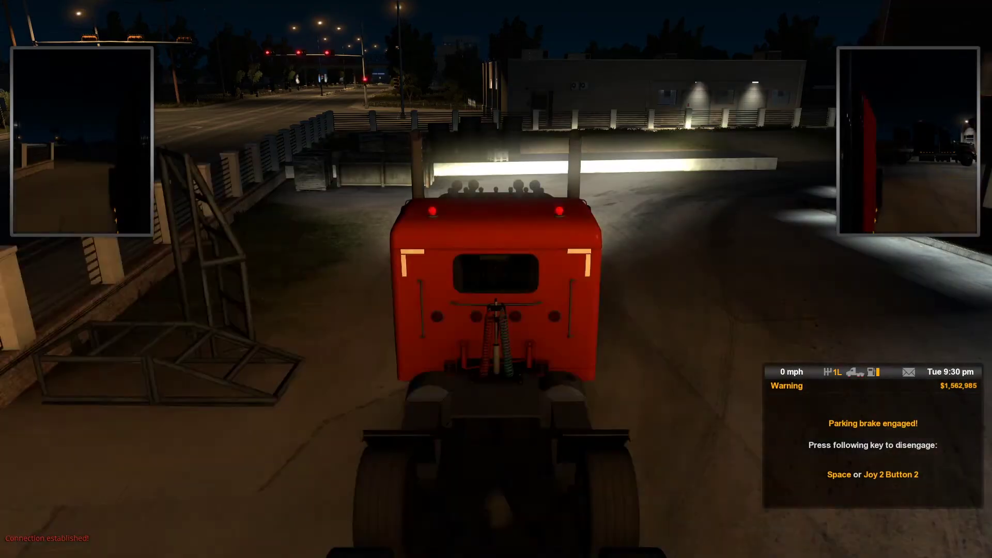
key(w)
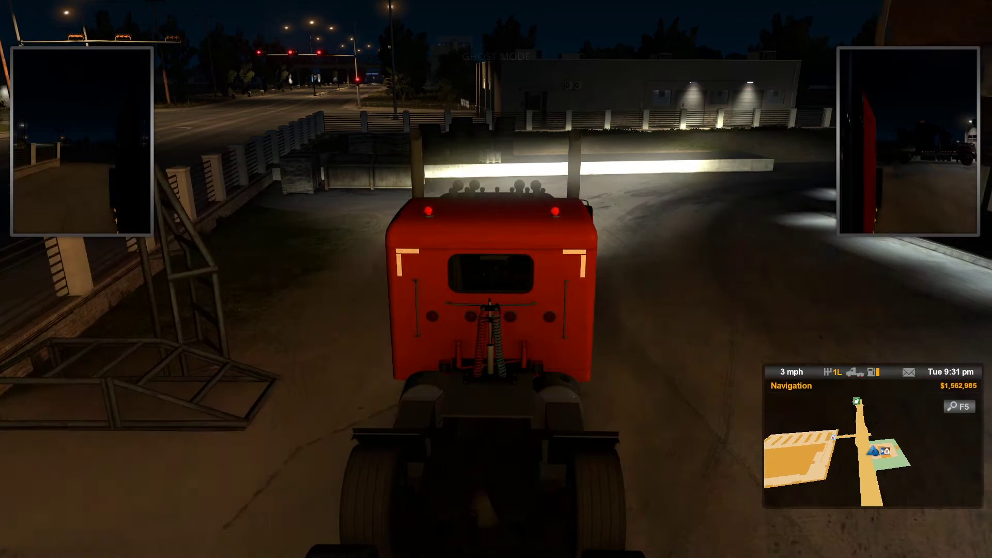
key(d)
key(d)
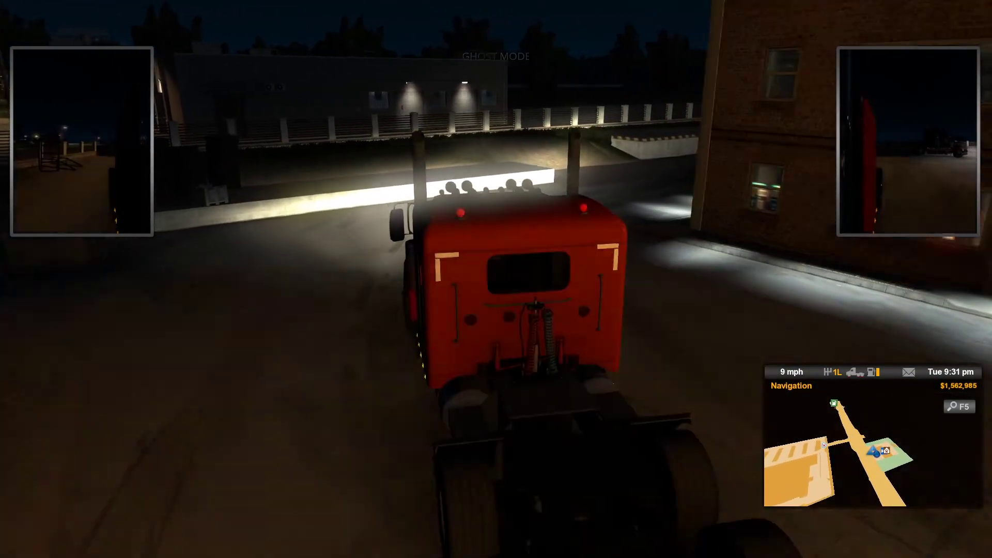
key(a)
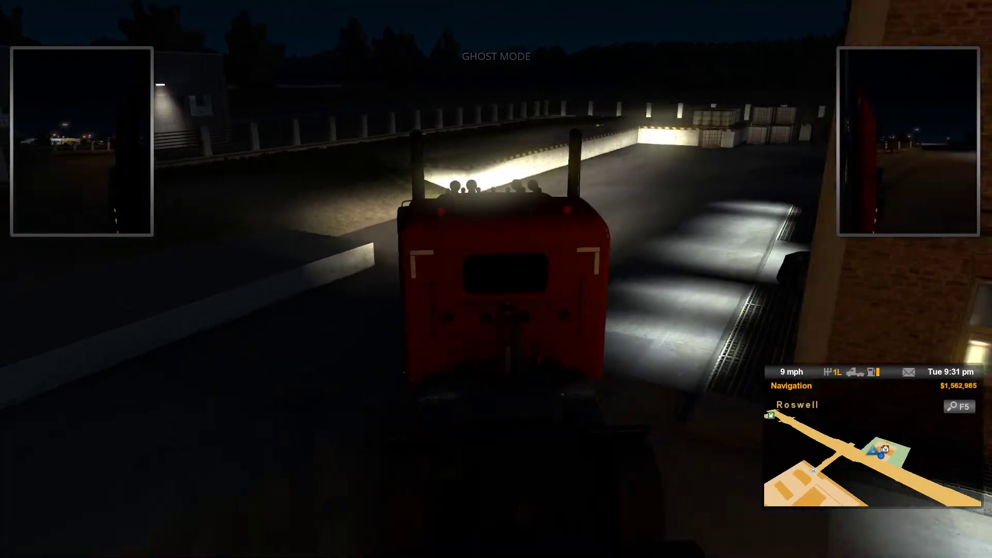
key(d)
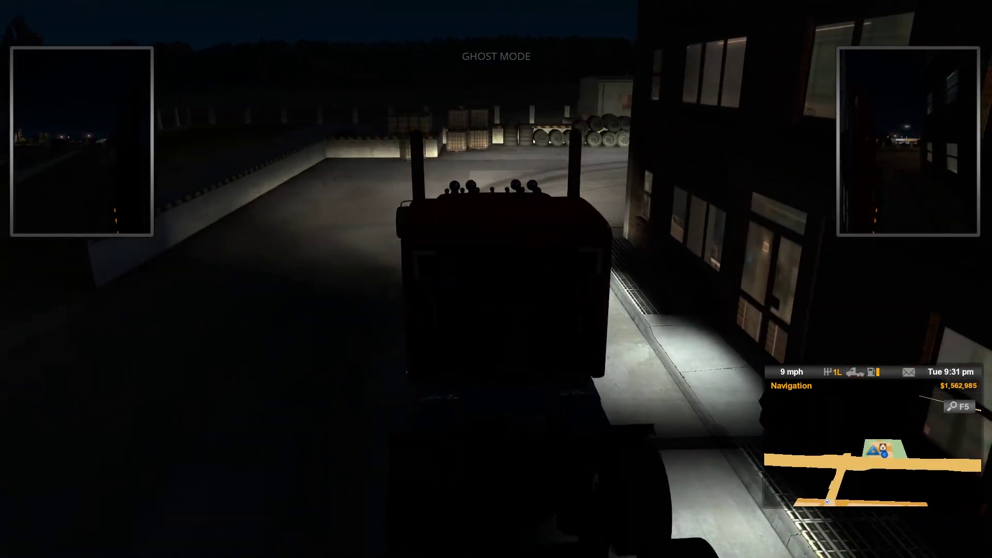
key(s)
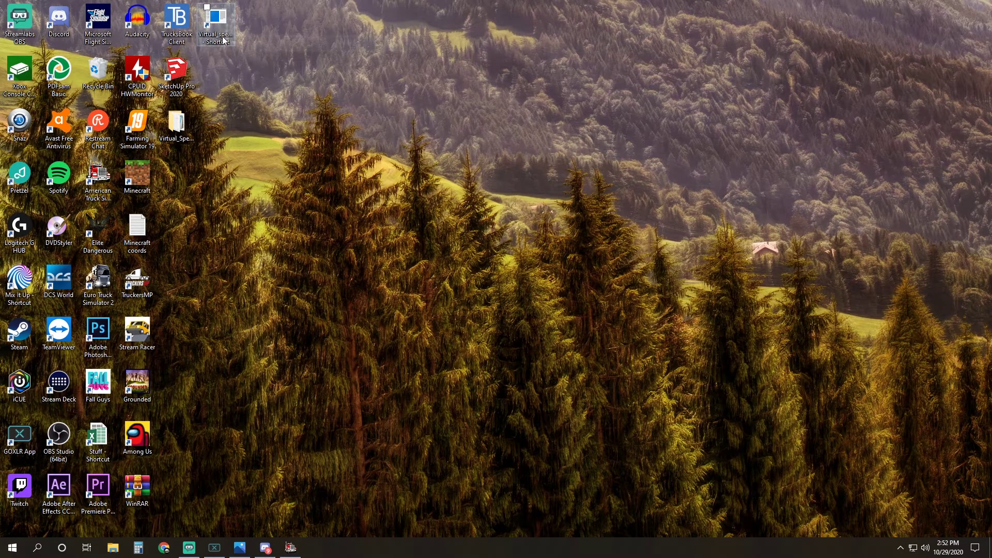
Step: Launch Virtual Speditor and browse for the profile directory down to Documents1\American Truck Simulator\profiles
double_click(223, 41)
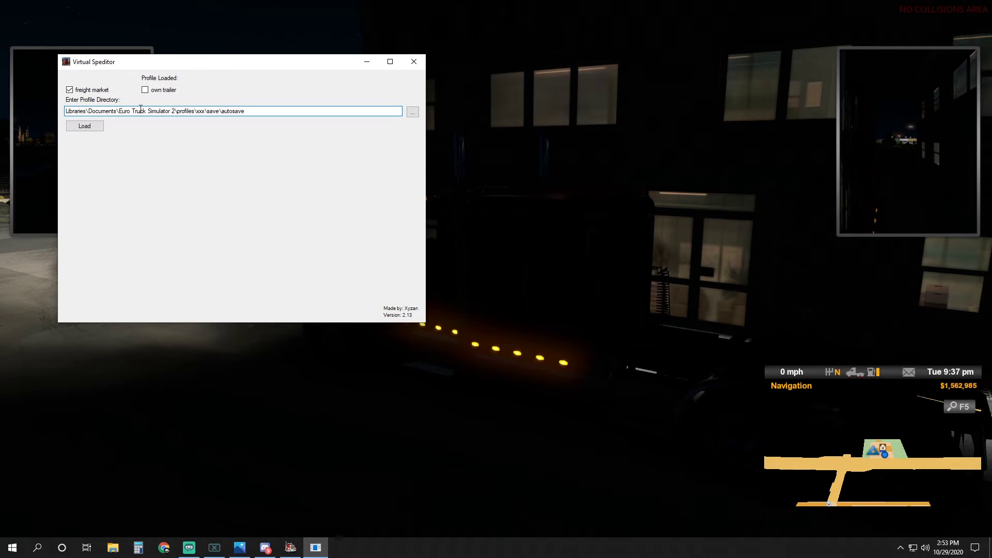
click(413, 113)
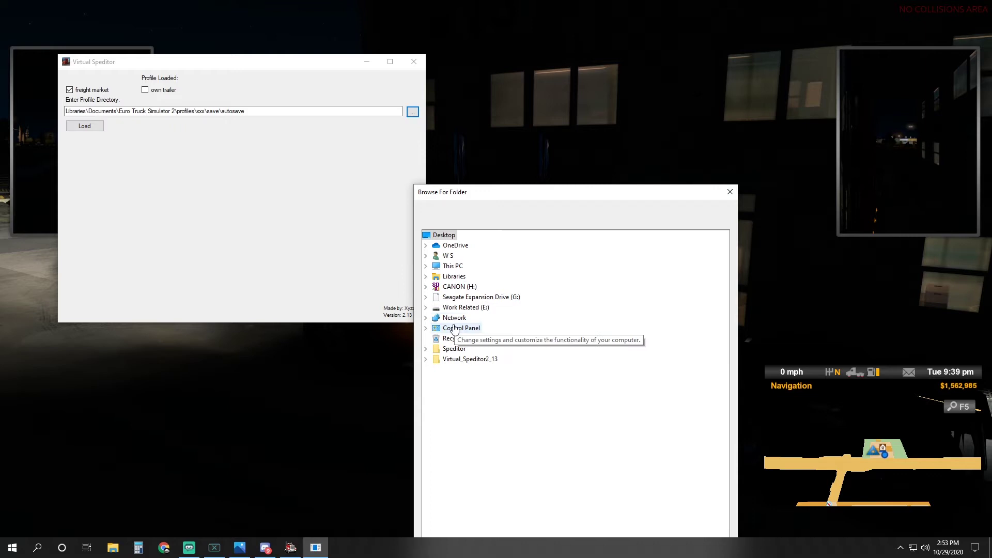
click(427, 267)
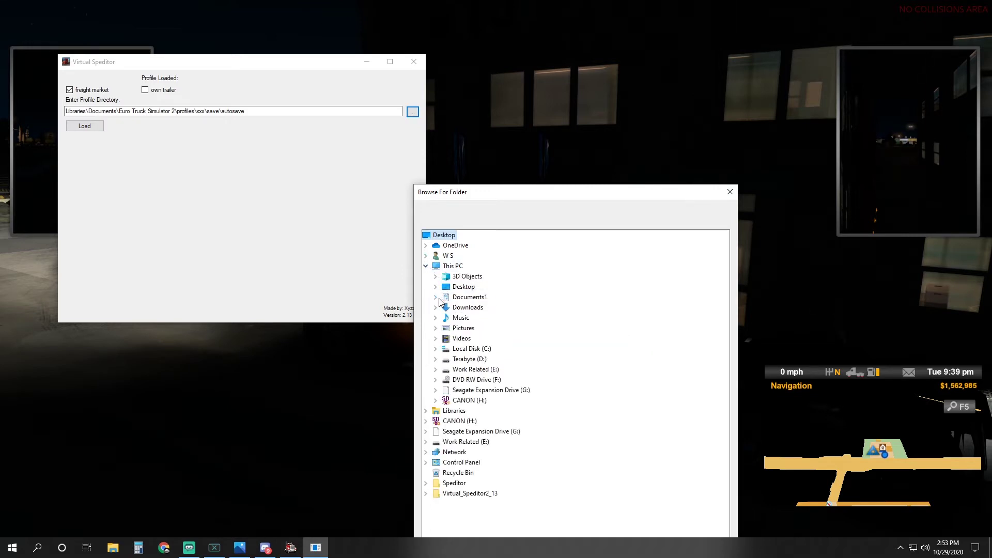
click(436, 297)
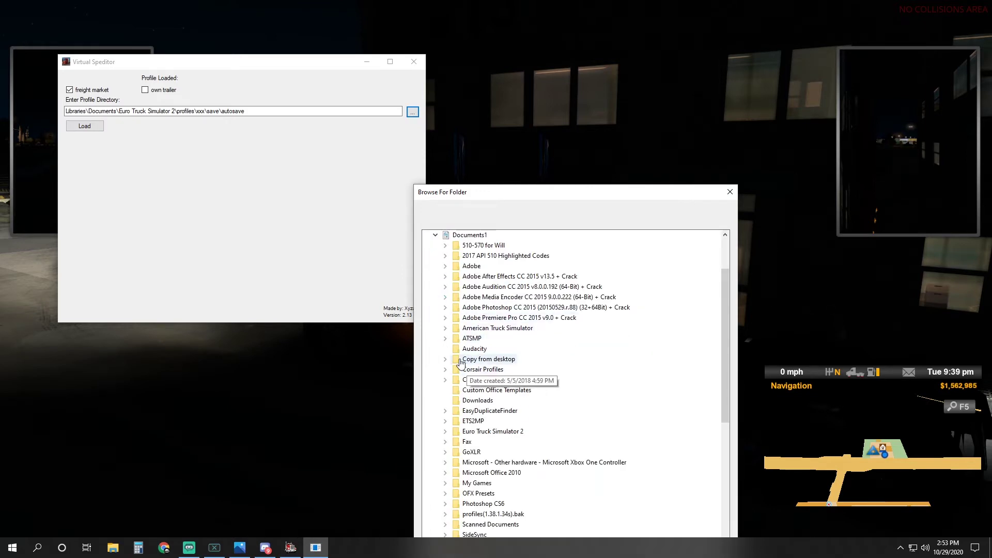
double_click(476, 329)
scroll(461, 313, down, 3)
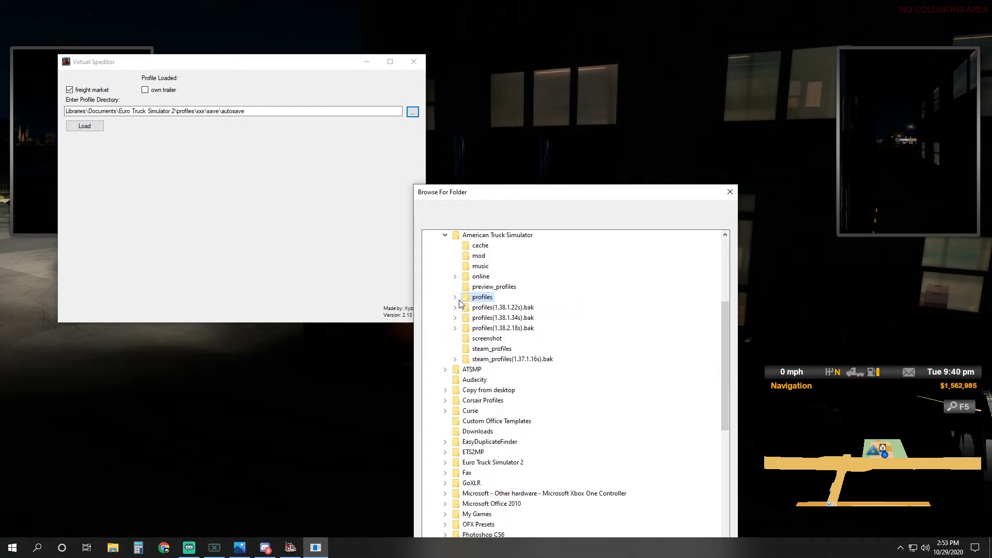
click(461, 300)
click(460, 300)
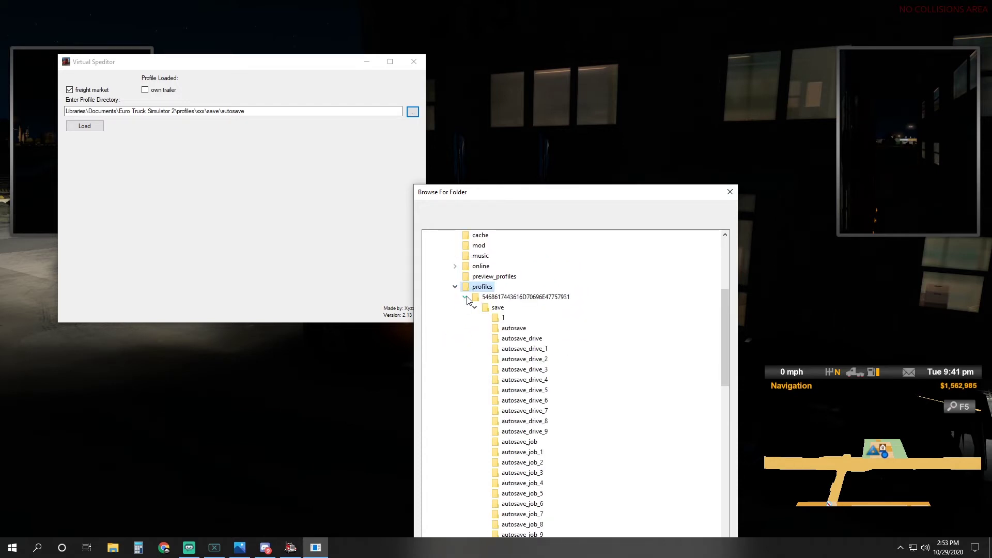
Step: Choose the quicksave folder inside the profile's save folder as the profile directory
click(466, 298)
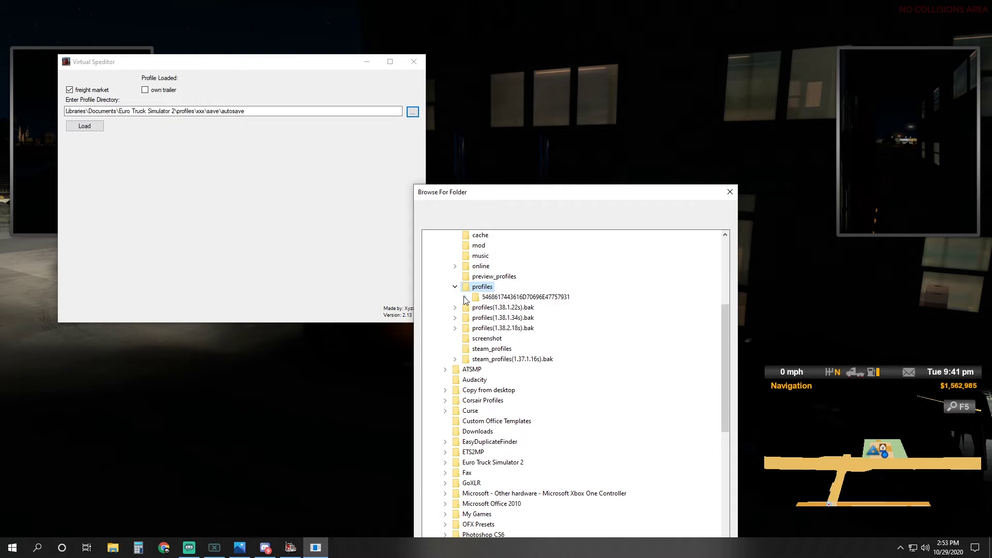
click(466, 298)
click(474, 308)
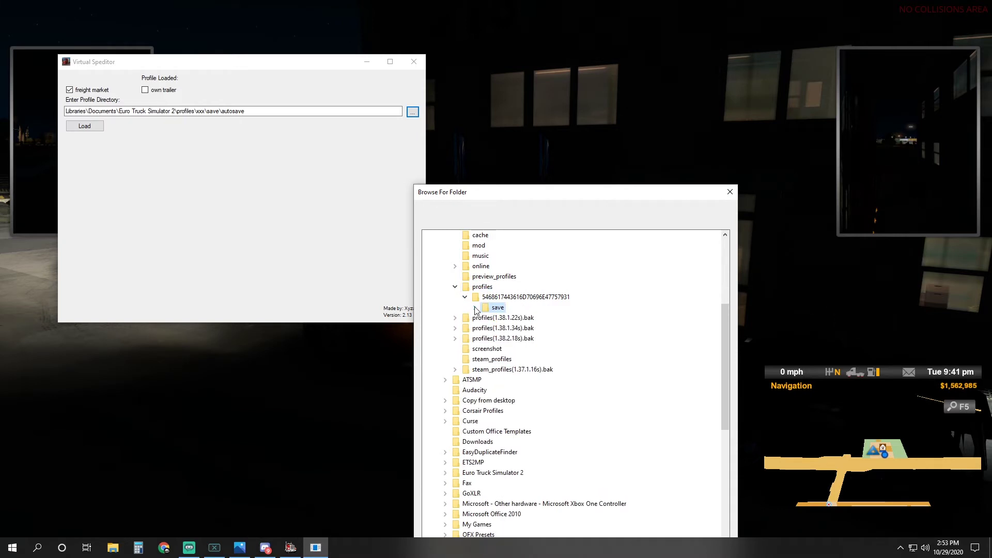
click(475, 308)
scroll(491, 323, down, 5)
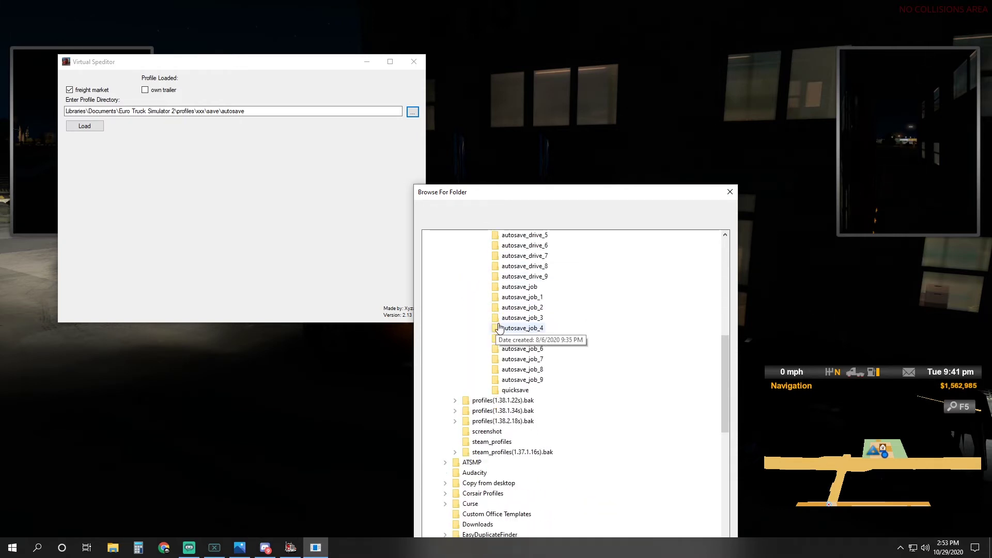
click(509, 392)
scroll(509, 395, down, 6)
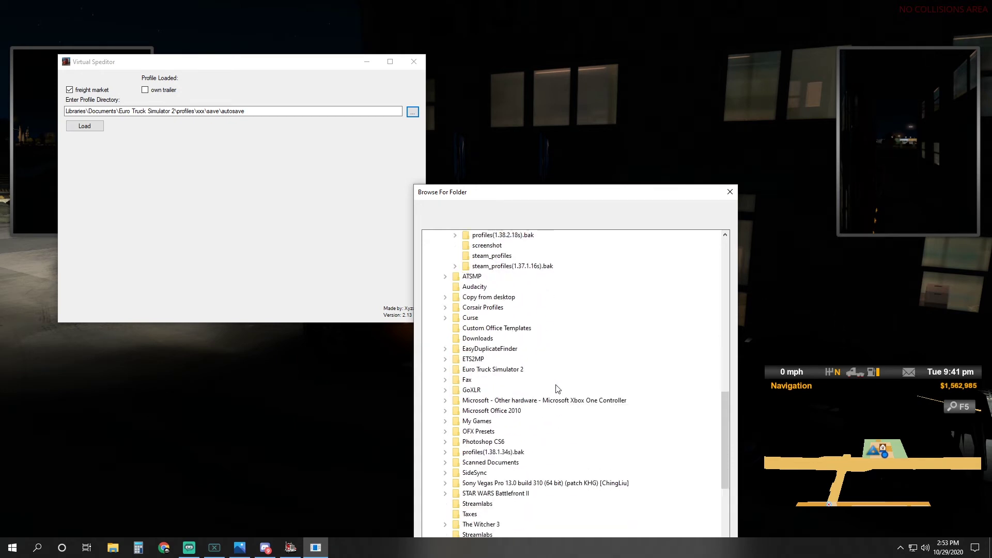
drag(567, 195, 559, 80)
click(672, 456)
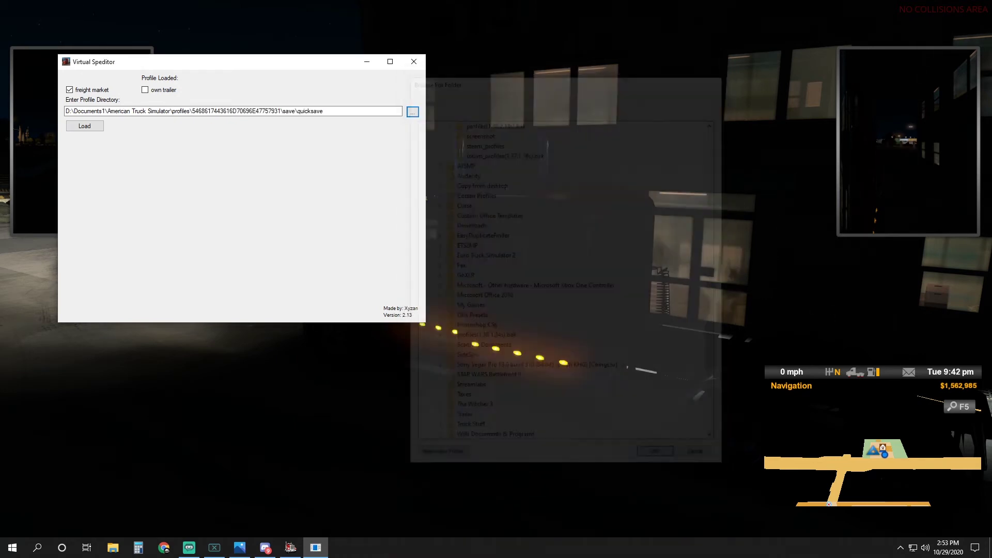
Step: Load the profile from the quicksave directory and move the Virtual Speditor window toward the middle of the screen
drag(324, 111, 65, 110)
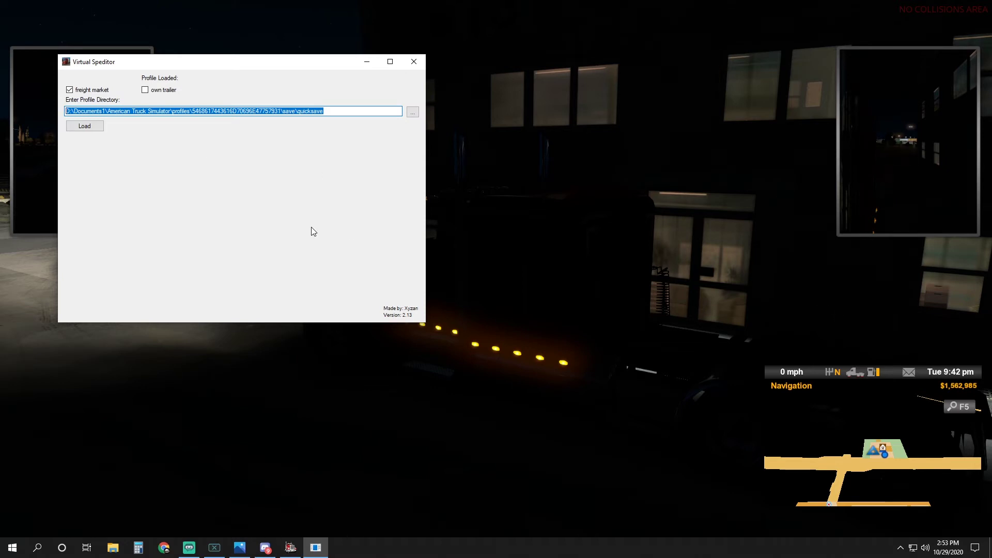
click(88, 125)
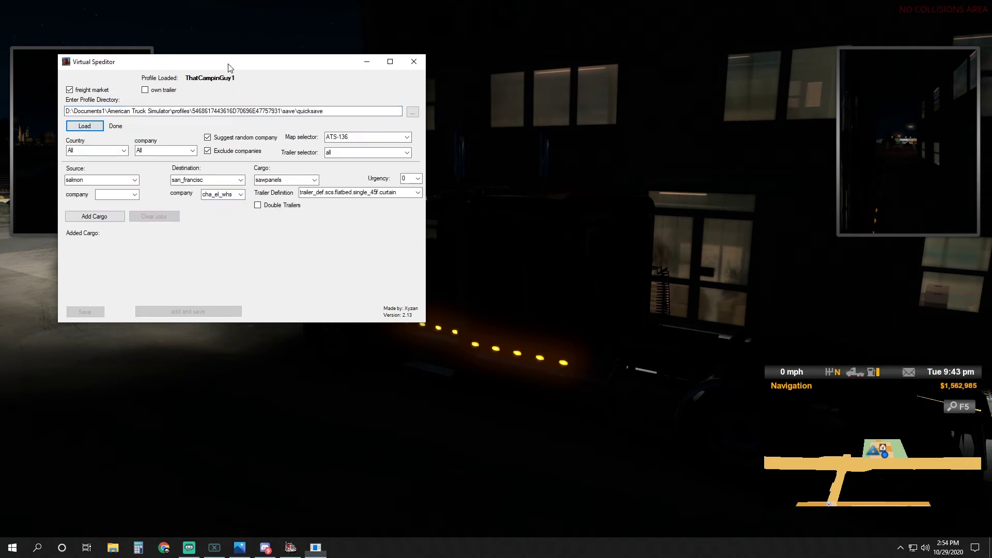
drag(230, 69, 360, 117)
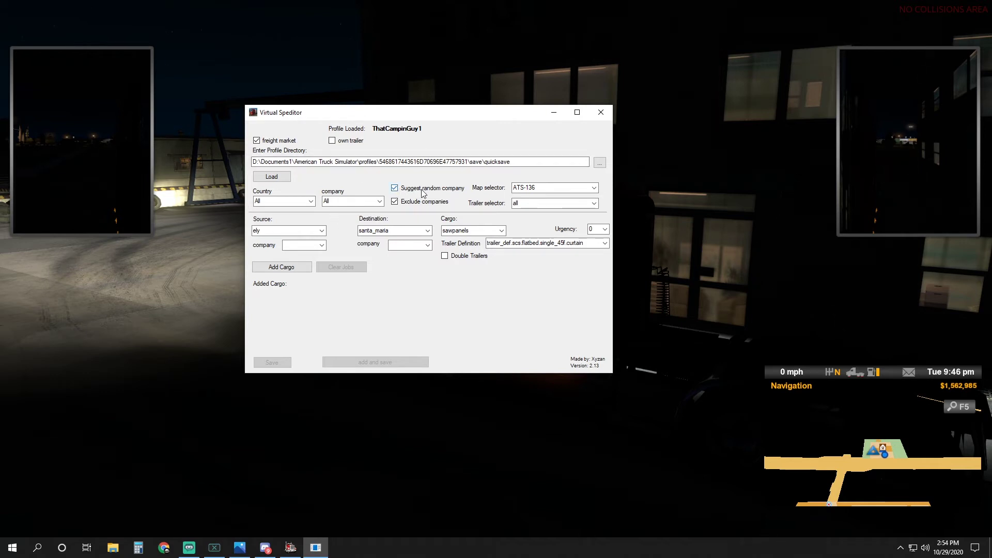
Step: Turn off Suggest random company and Exclude companies, and set the map selector to ATS138
click(377, 230)
double_click(395, 201)
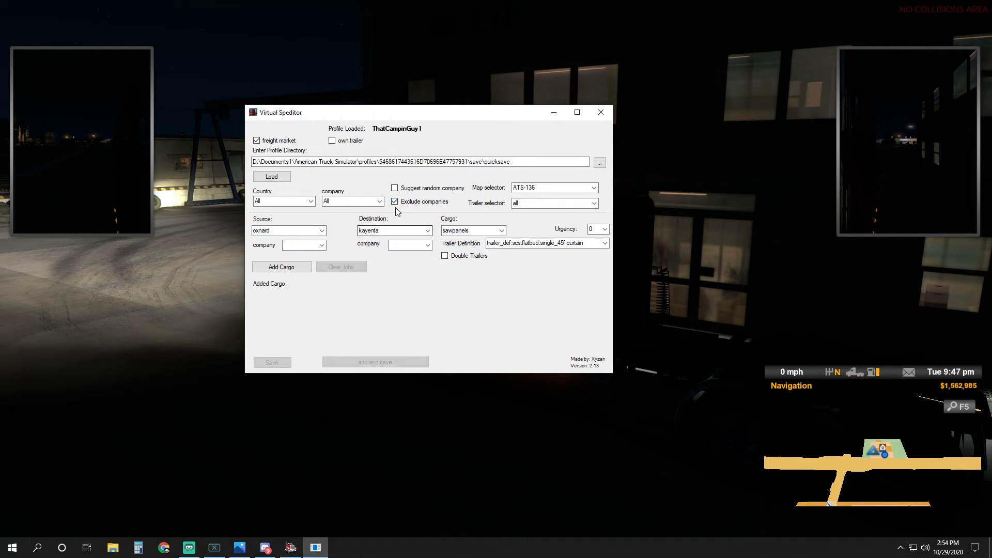
click(394, 202)
click(595, 188)
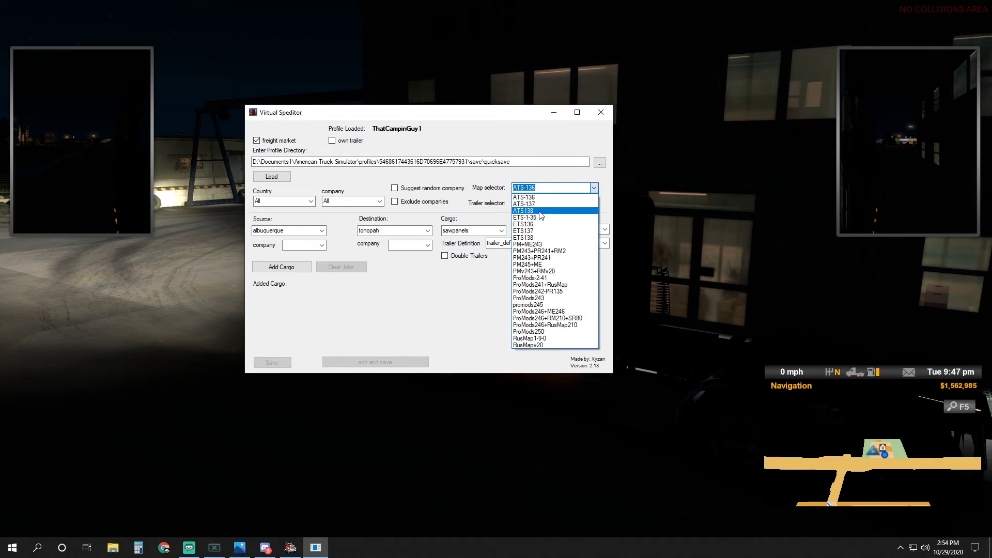
click(537, 212)
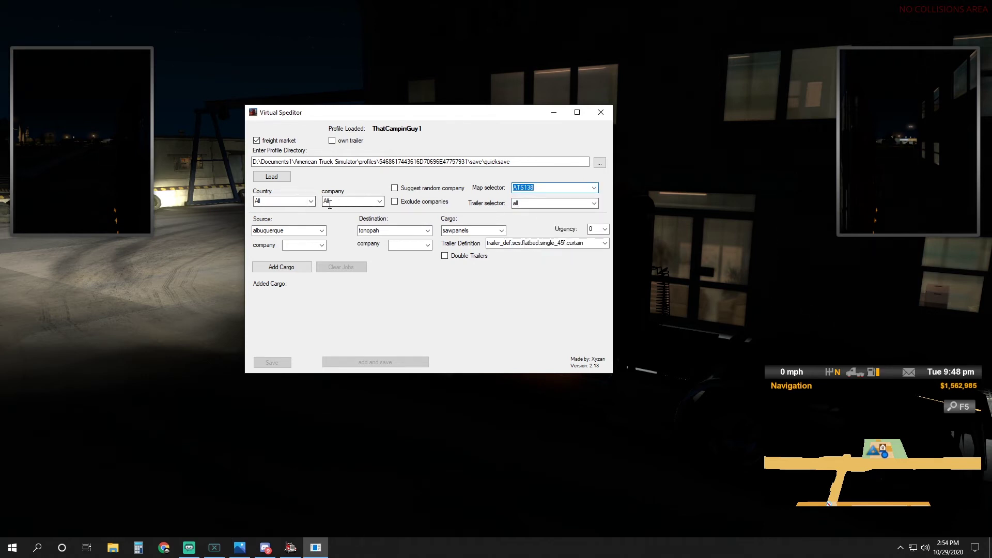
Step: Set the job's source to roswell with bit_rd_grg as the source company
click(292, 231)
text(roswell)
key(Tab)
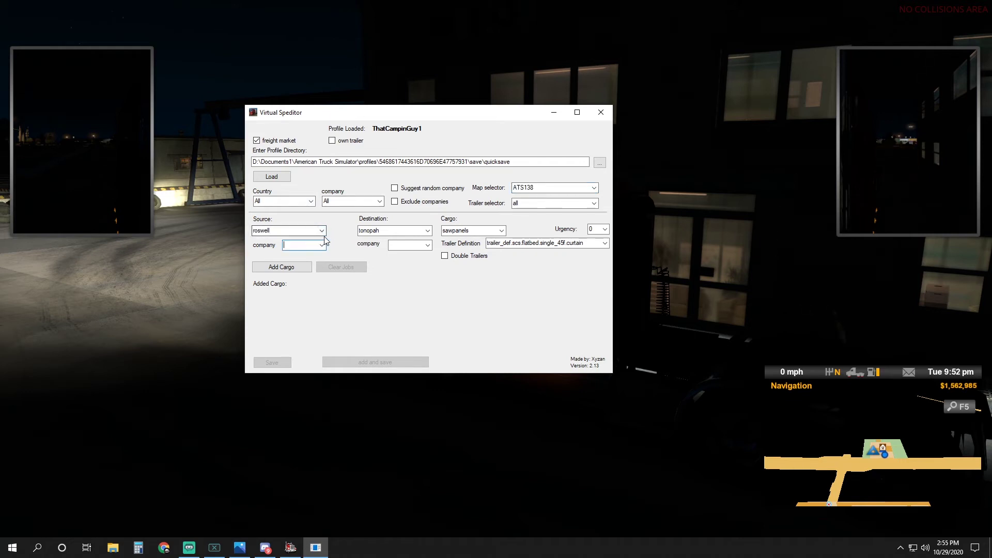
click(322, 230)
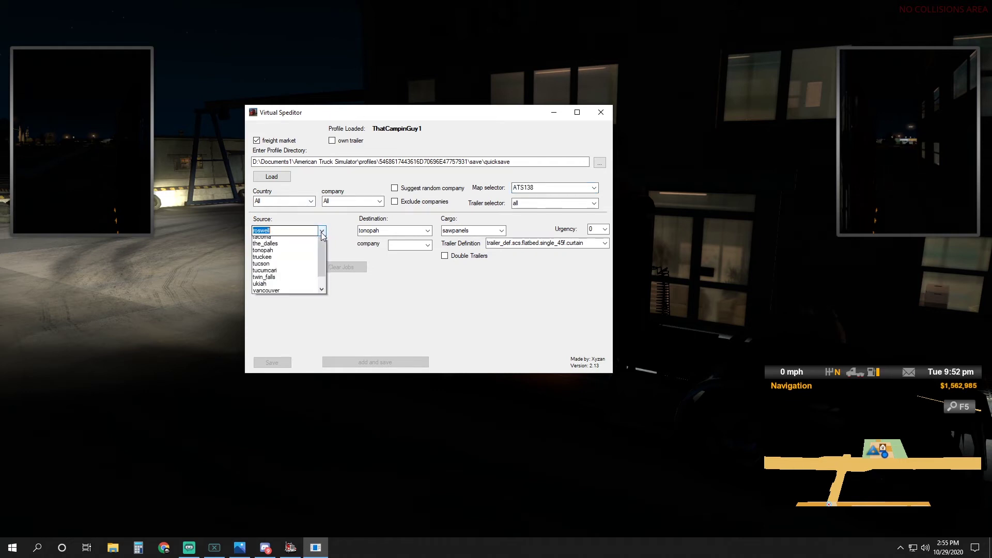
click(322, 230)
click(322, 246)
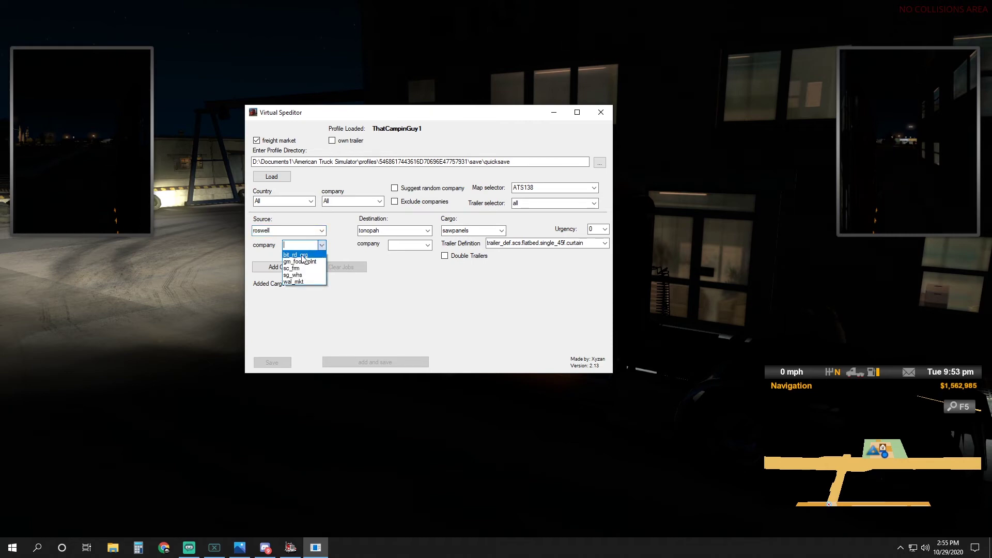
click(302, 255)
Step: Set the job's destination to tacoma with gal_oil_gst as the destination company
key(Tab)
text(tacoma)
key(Tab)
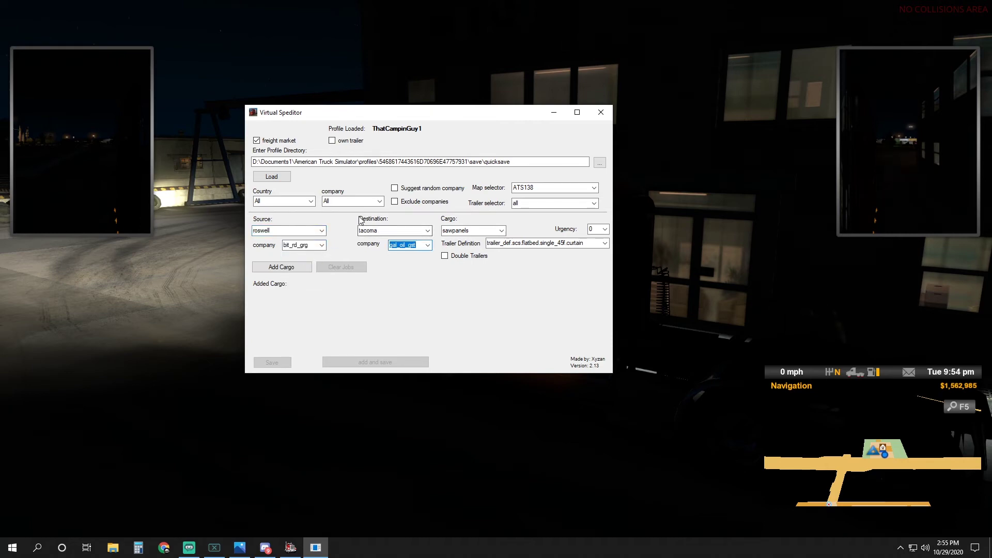
click(427, 230)
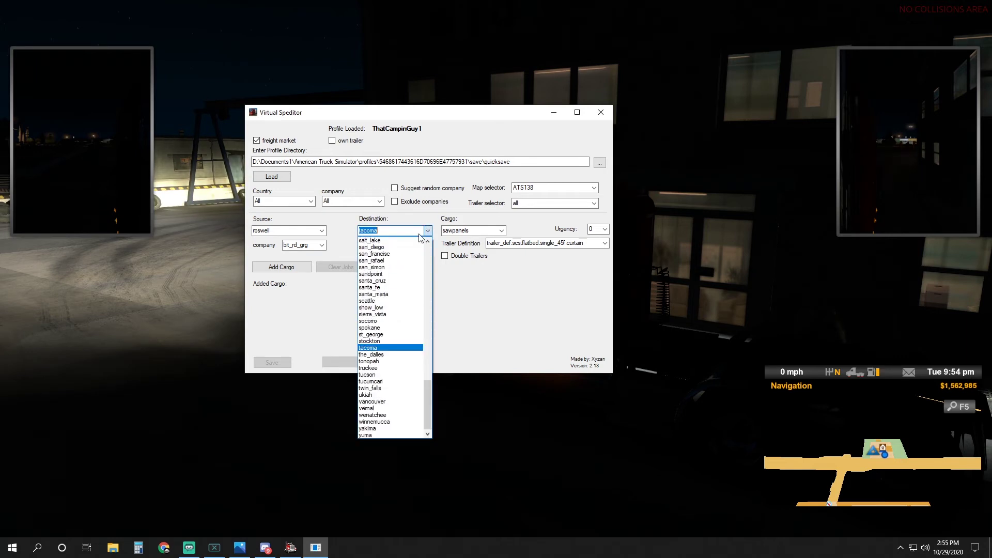
click(374, 348)
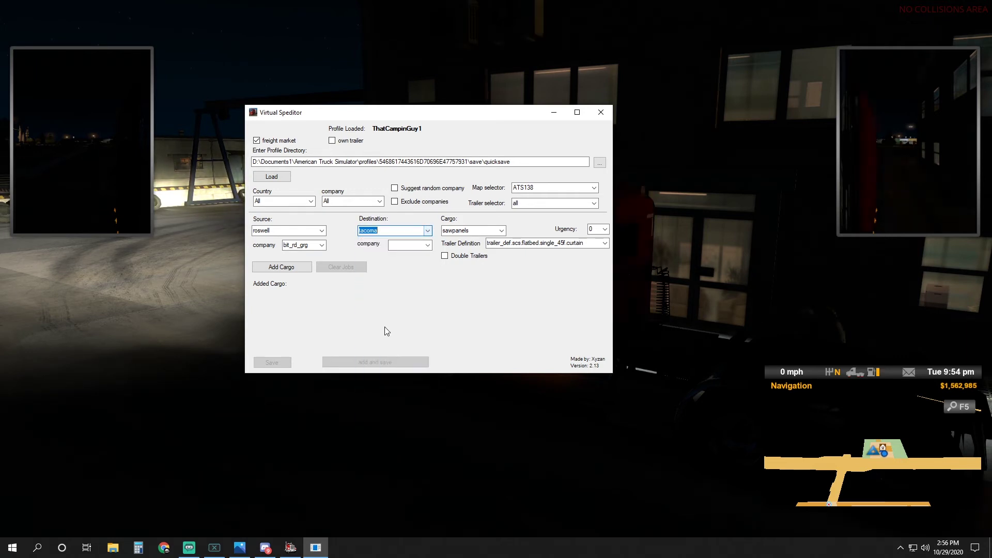
click(427, 245)
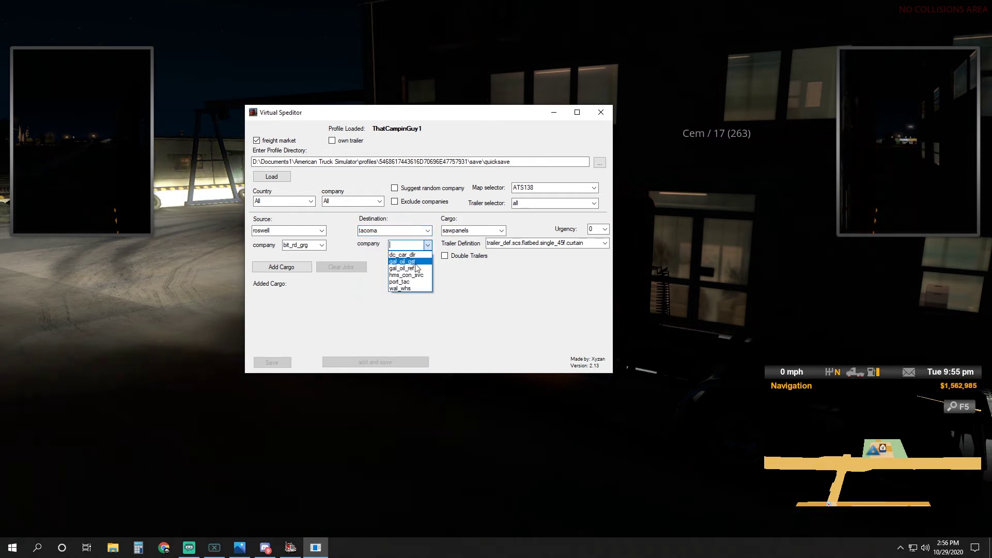
click(418, 267)
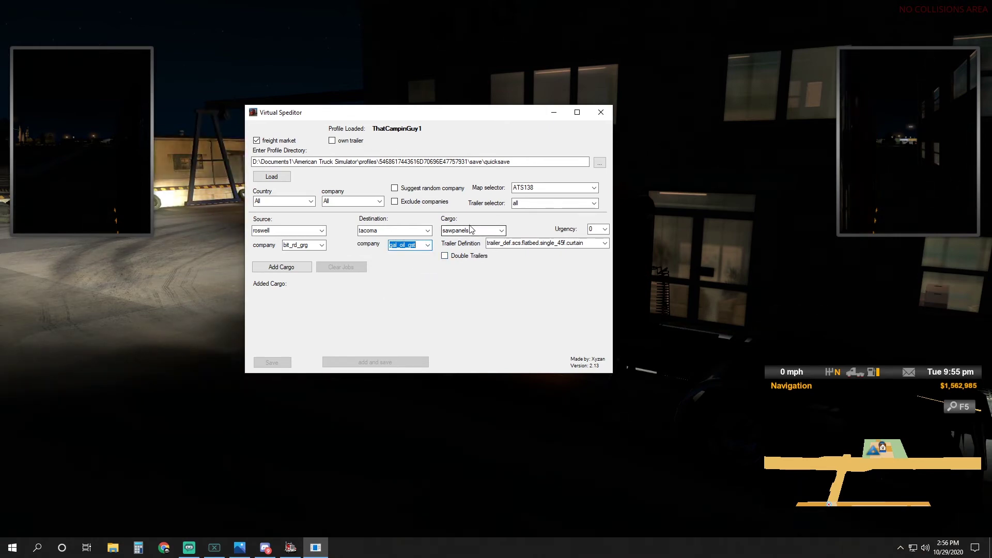
Step: Set the job's cargo to largetubes
click(493, 233)
text(l)
key(Tab)
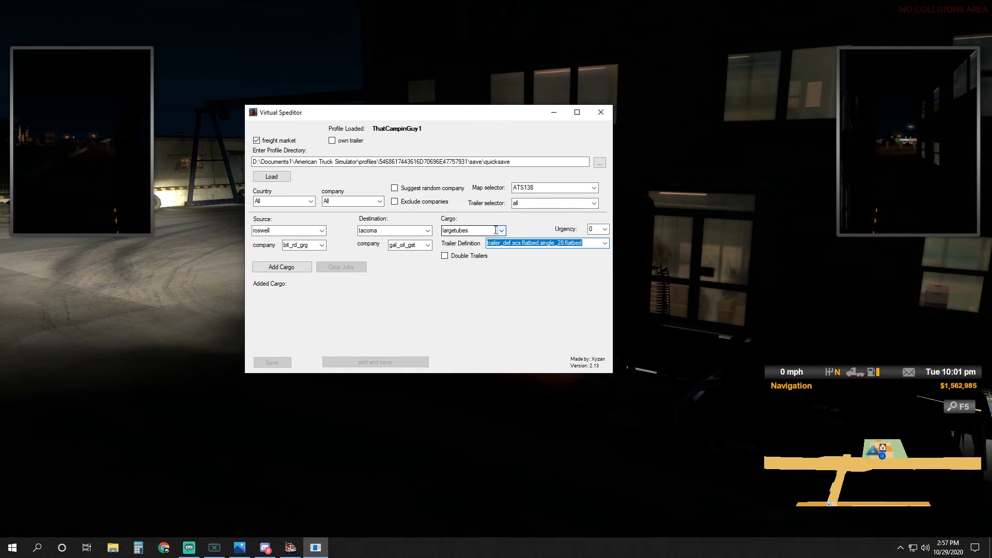
click(505, 232)
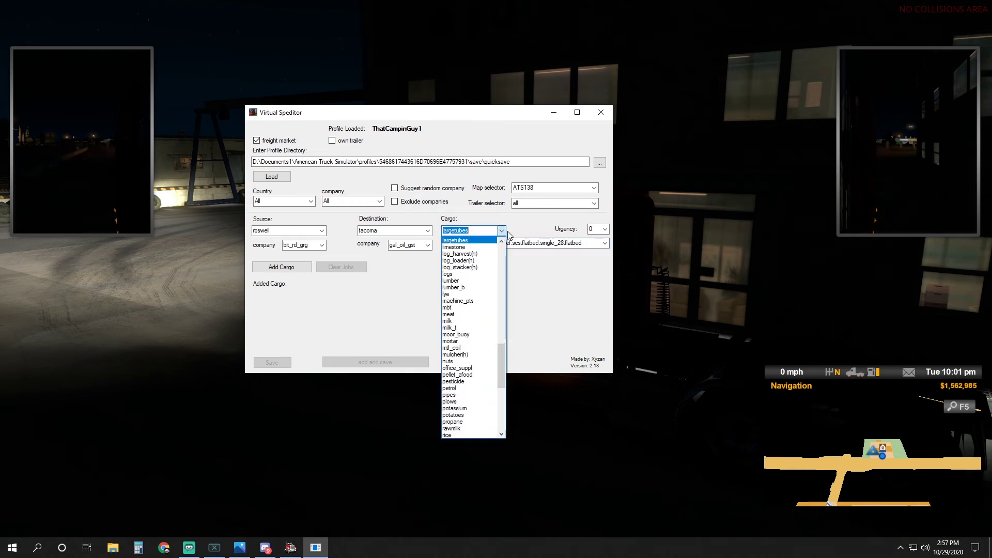
click(492, 223)
click(502, 231)
click(476, 241)
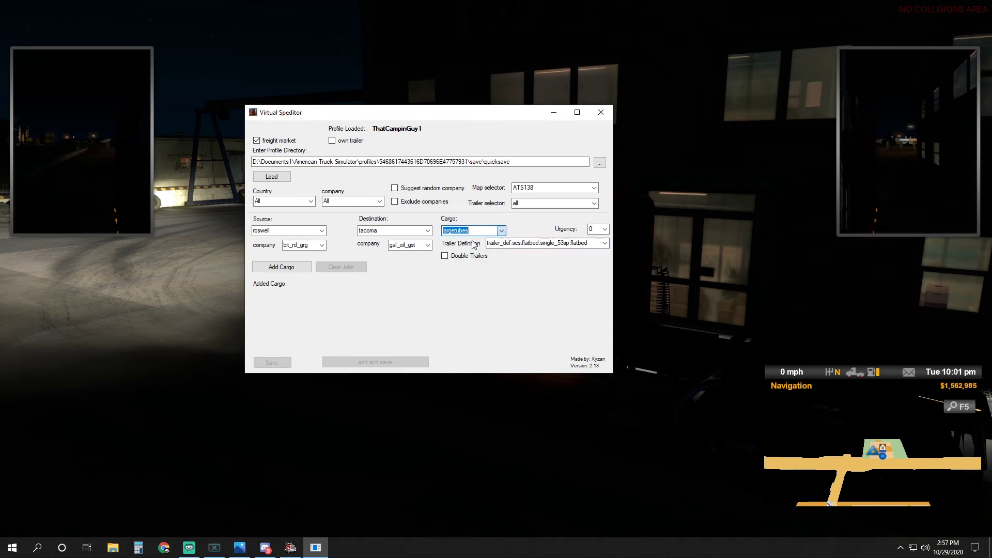
Step: Use the trailer definition trailer_def.scs.flatbed.single_53sp.flatbed, and add and save the cargo job
click(605, 243)
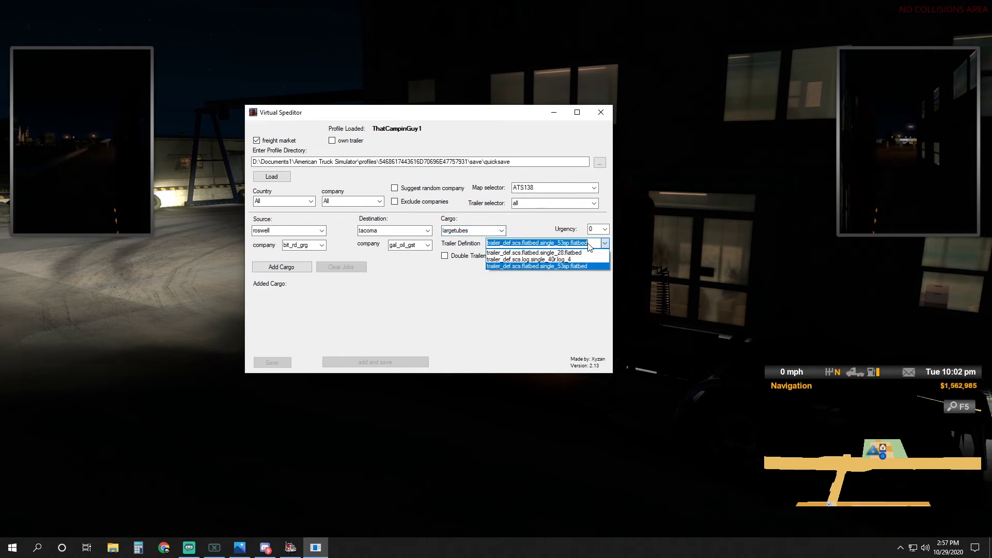
click(571, 267)
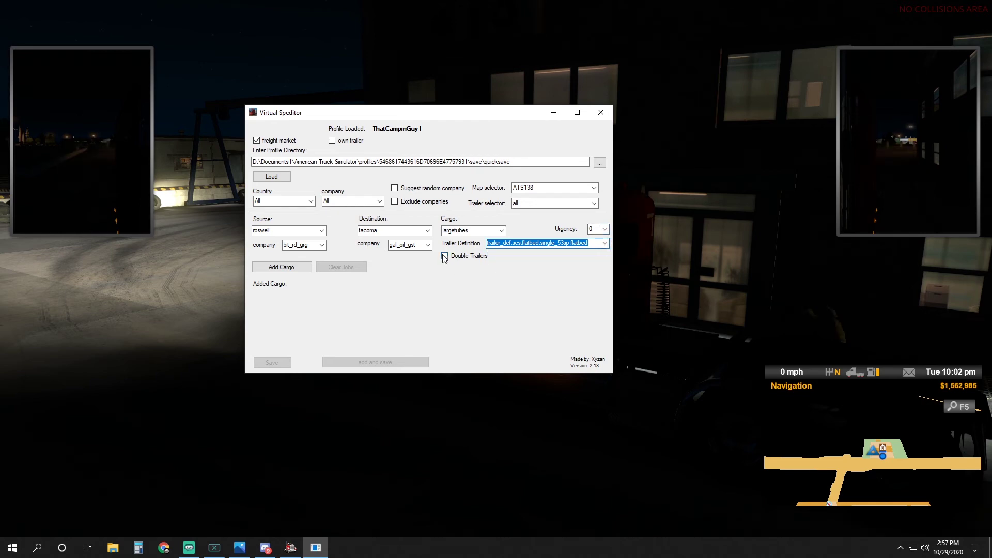
click(289, 269)
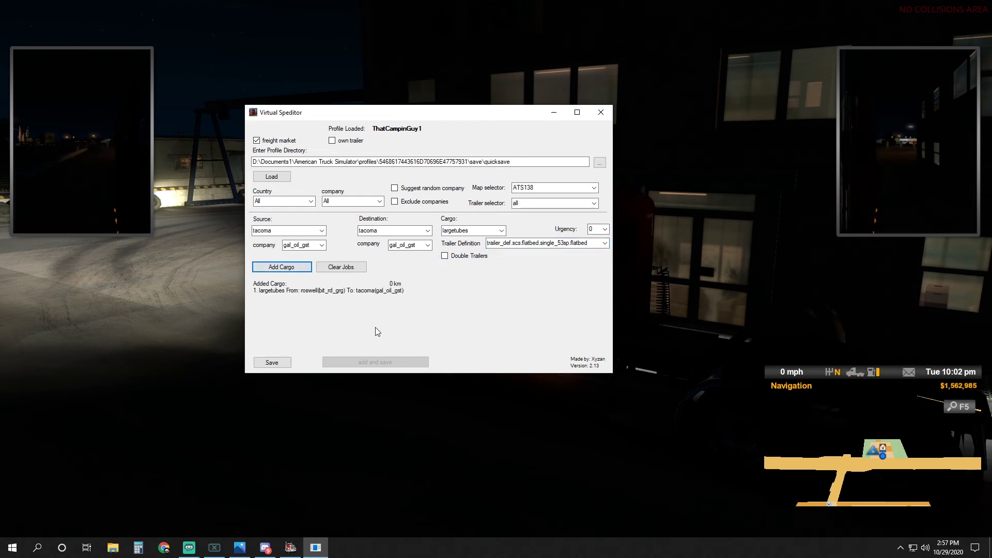
click(273, 364)
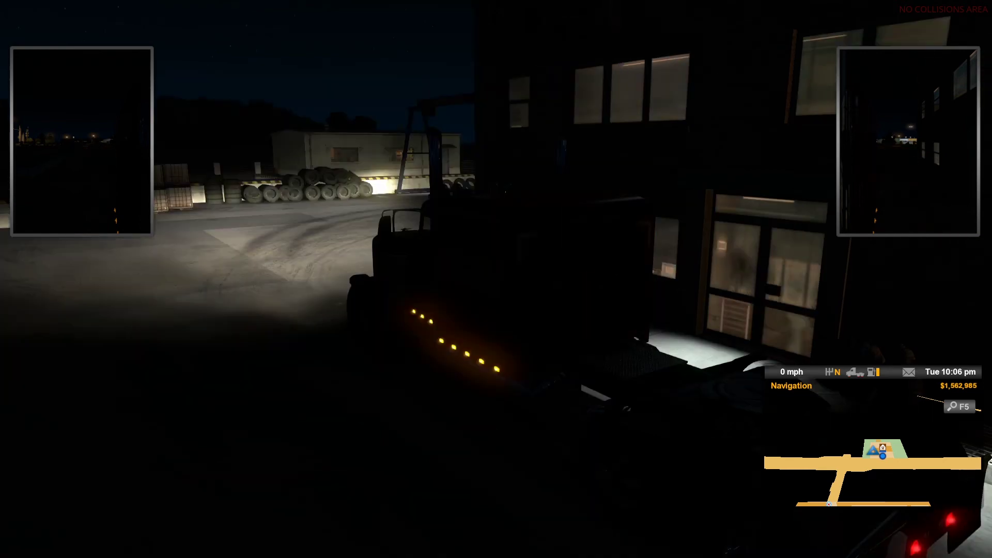
Step: Switch back to American Truck Simulator and load the Quicksave
key(Escape)
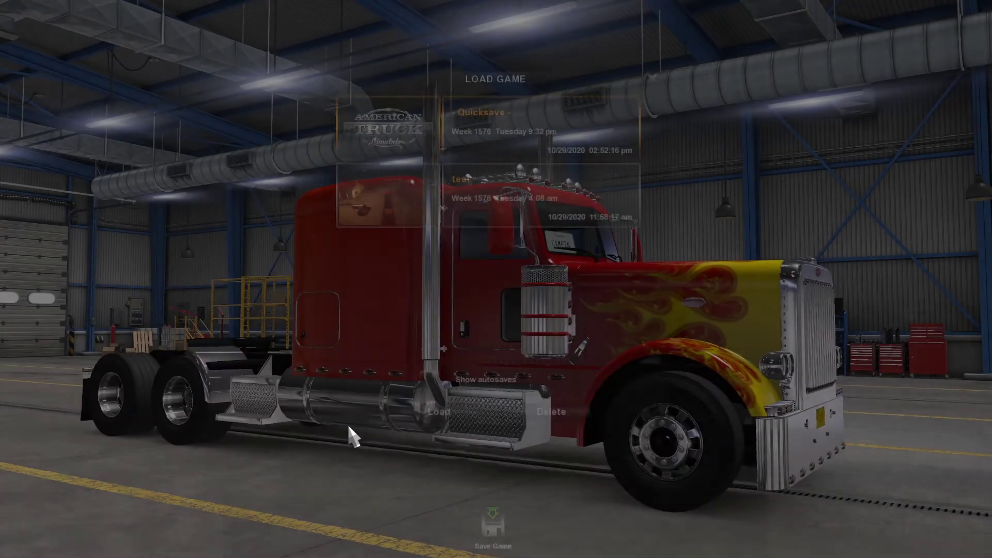
click(347, 434)
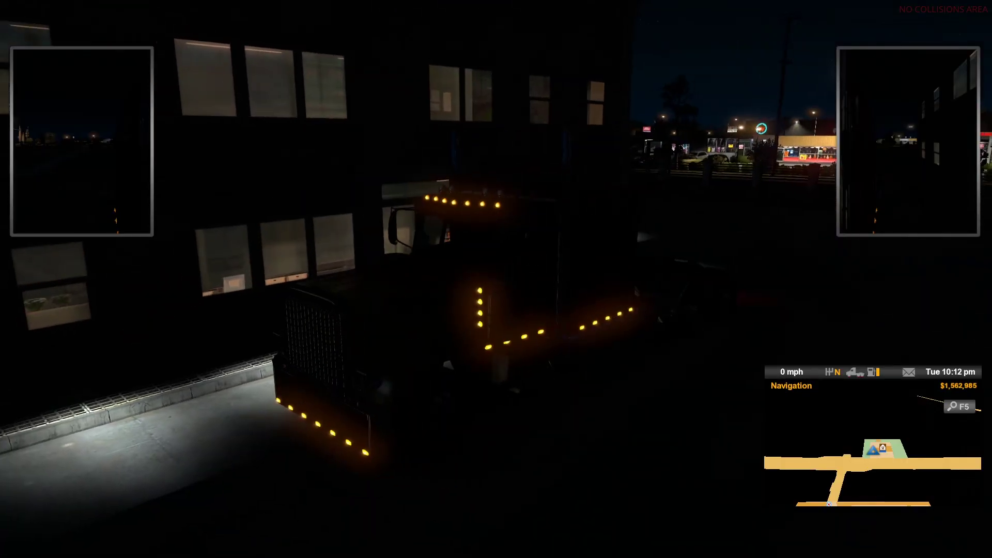
Step: Find the Large Tubes job from Roswell to Tacoma in the Freight Market and follow its route on the map up to Washington
key(Escape)
click(187, 524)
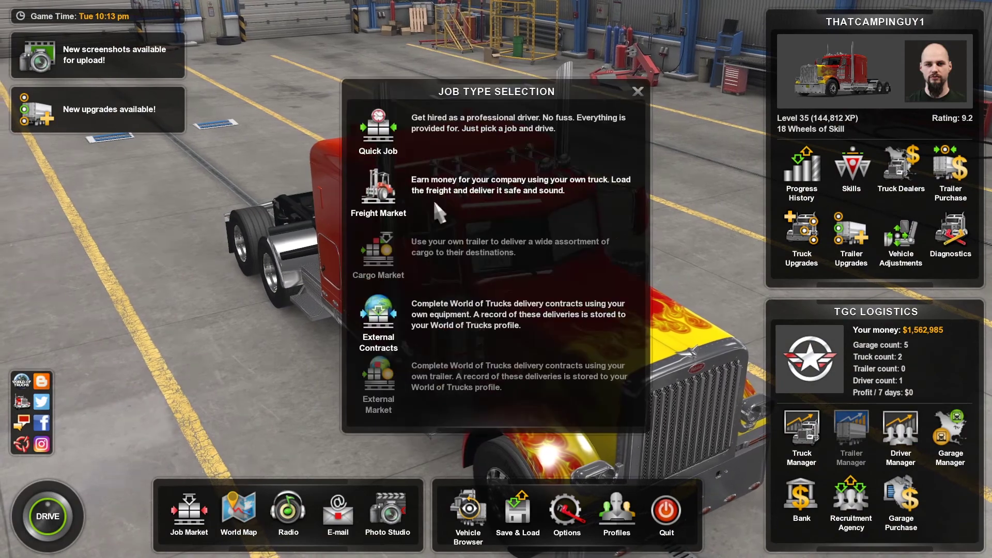
click(433, 199)
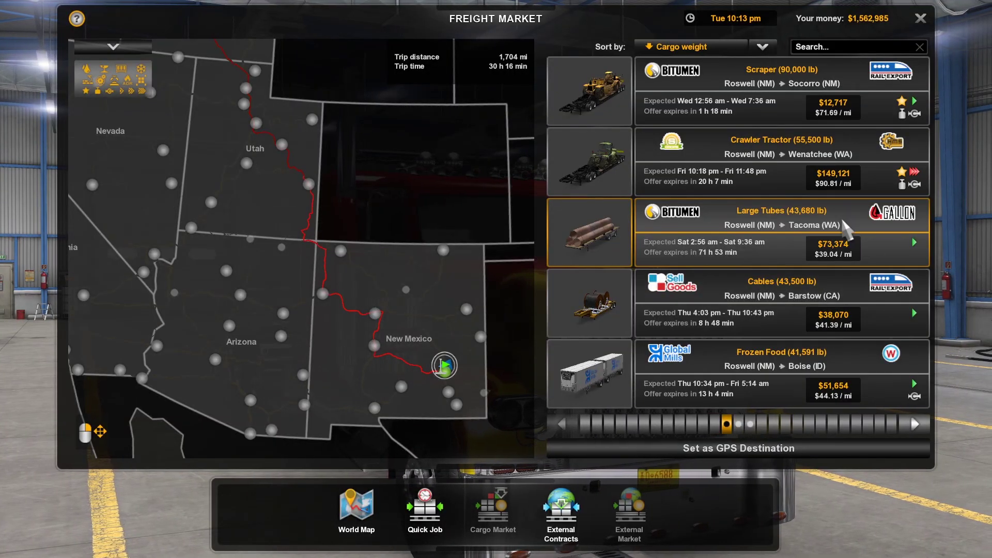
drag(185, 130, 214, 237)
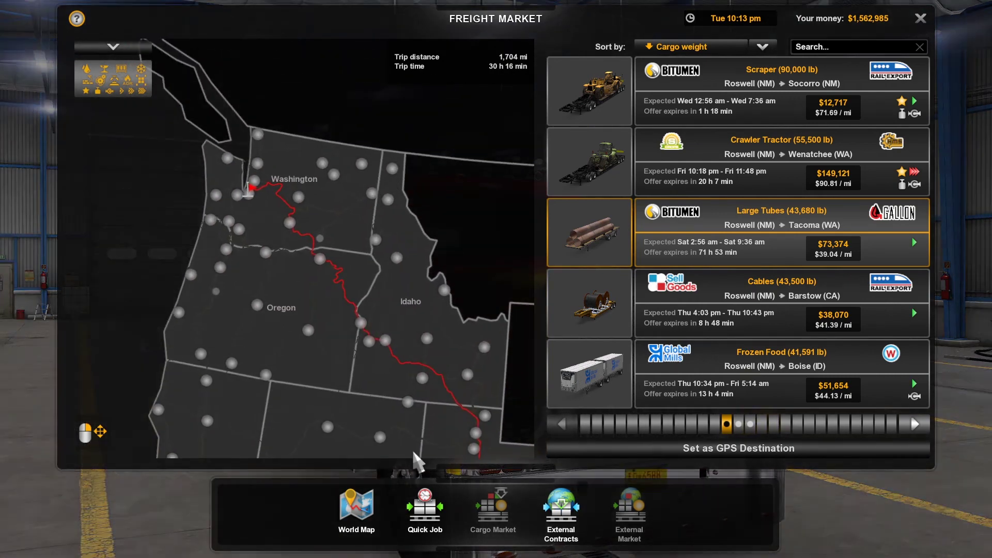